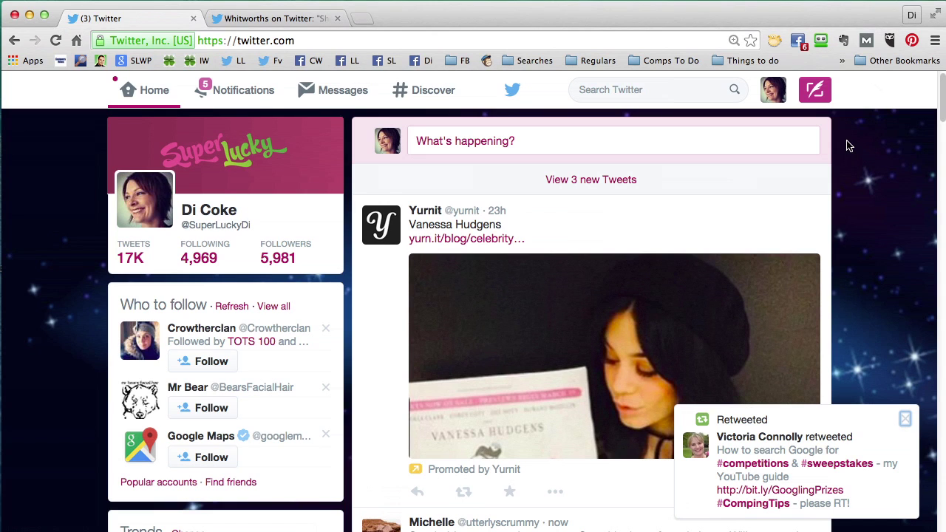
- Open the avatar's Profile and settings dropdown in the top navigation bar
{"action": "left_click", "coordinate": [773, 92]}
- In Edit profile, review the name, bio, location Brighton and website, then save them unchanged
{"action": "left_click", "coordinate": [765, 130]}
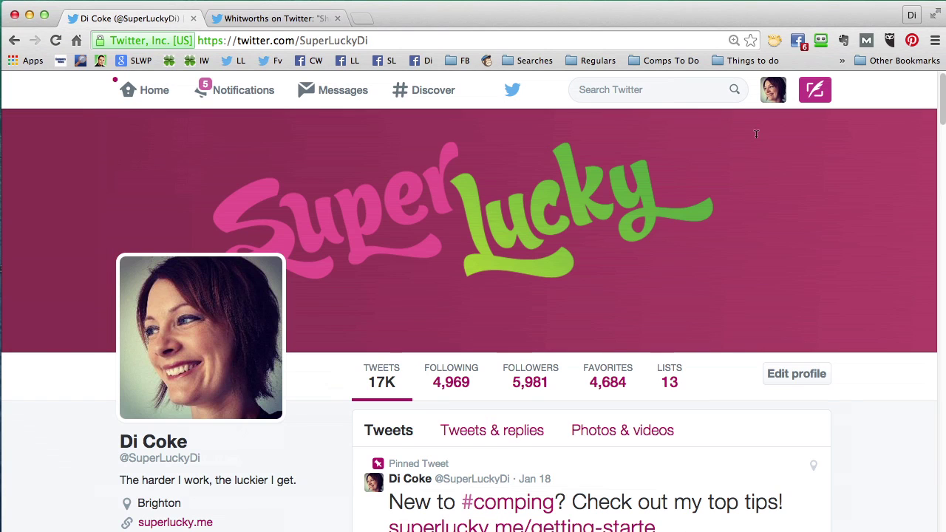
{"action": "left_click", "coordinate": [807, 380]}
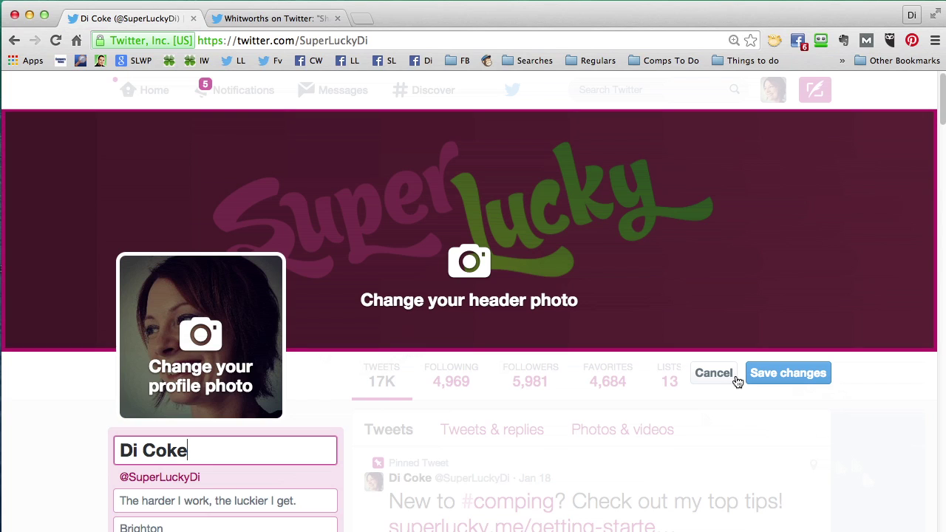
{"action": "scroll", "coordinate": [853, 445], "scroll_direction": "down", "scroll_amount": 3}
{"action": "left_click_drag", "start_coordinate": [189, 370], "coordinate": [98, 372]}
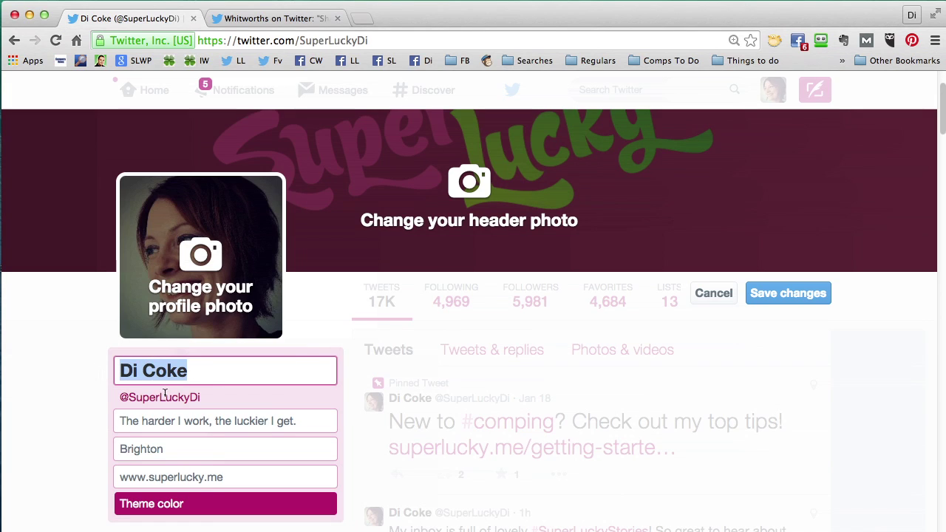
{"action": "left_click_drag", "start_coordinate": [309, 426], "coordinate": [90, 409]}
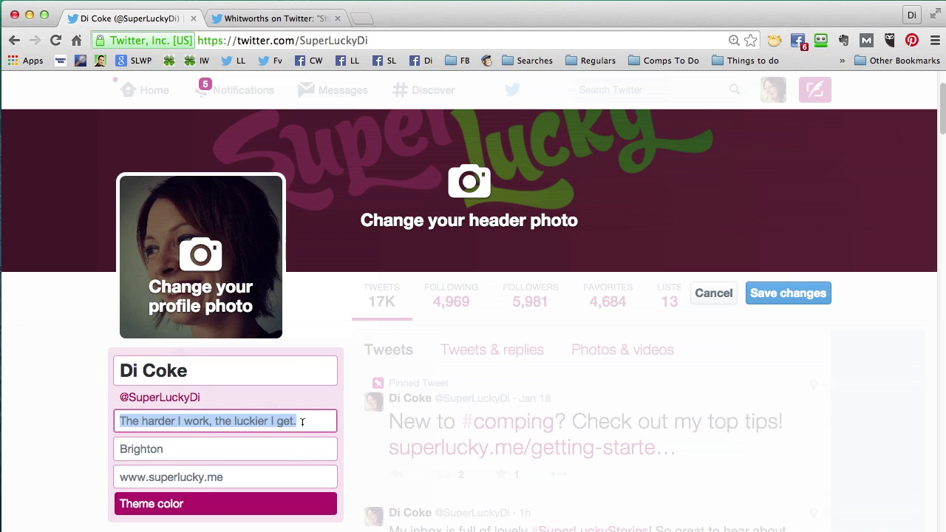
{"action": "scroll", "coordinate": [302, 421], "scroll_direction": "down", "scroll_amount": 1}
{"action": "left_click_drag", "start_coordinate": [172, 437], "coordinate": [124, 430]}
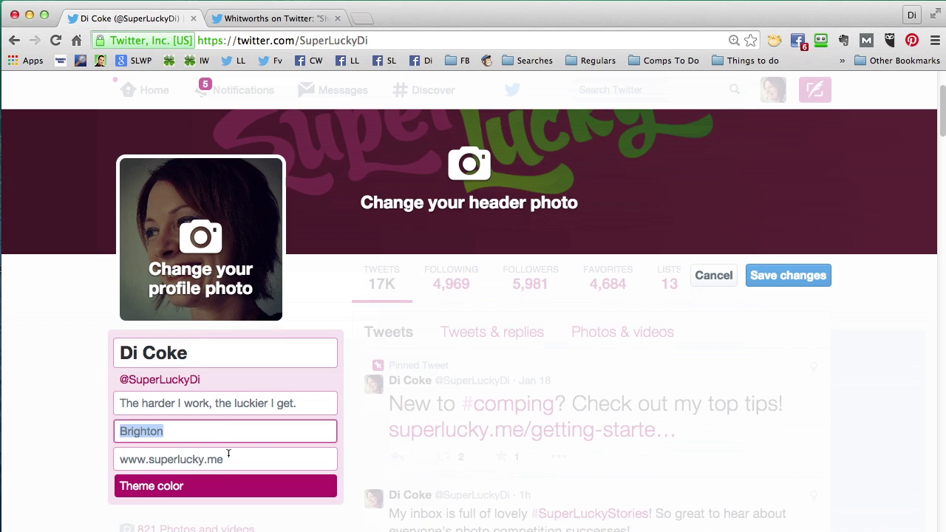
{"action": "left_click_drag", "start_coordinate": [226, 452], "coordinate": [120, 459]}
{"action": "left_click", "coordinate": [788, 275]}
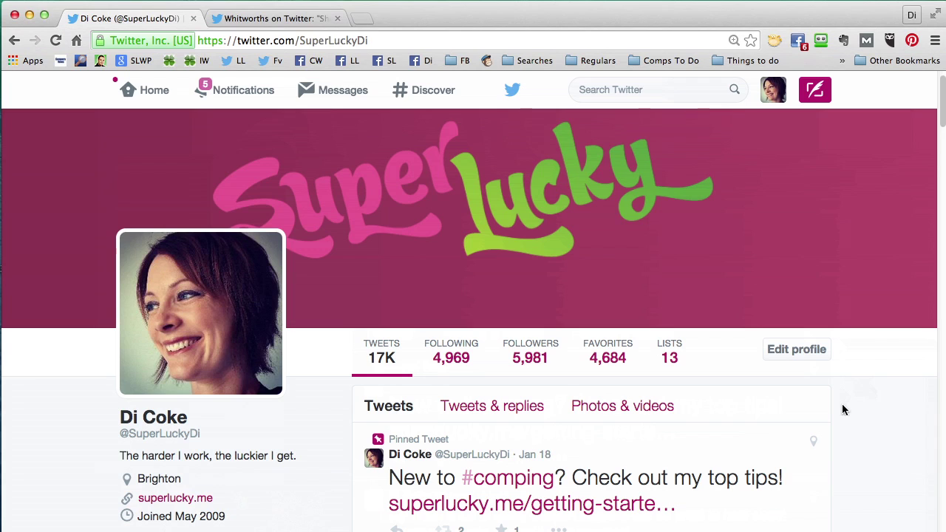
- Open account Settings from the avatar menu and select the username field
{"action": "scroll", "coordinate": [843, 410], "scroll_direction": "up", "scroll_amount": 1}
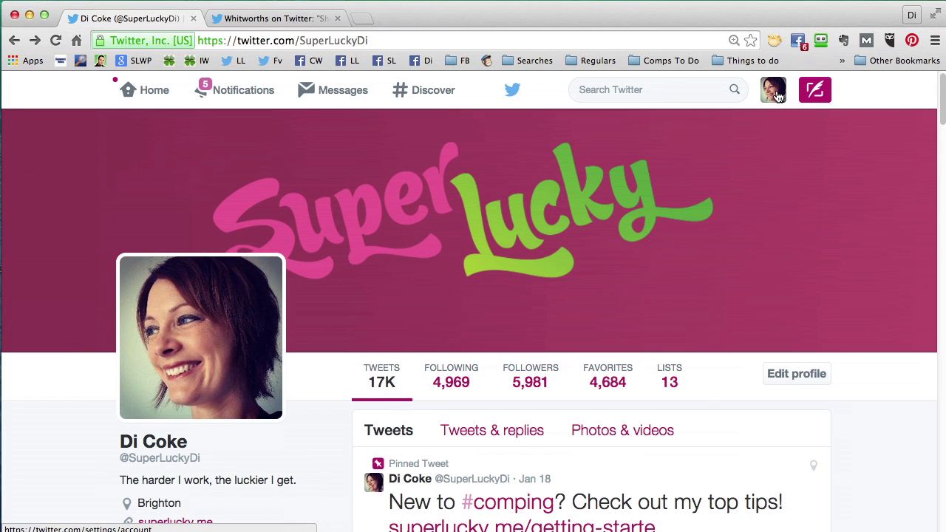
{"action": "left_click", "coordinate": [773, 90]}
{"action": "left_click", "coordinate": [741, 271]}
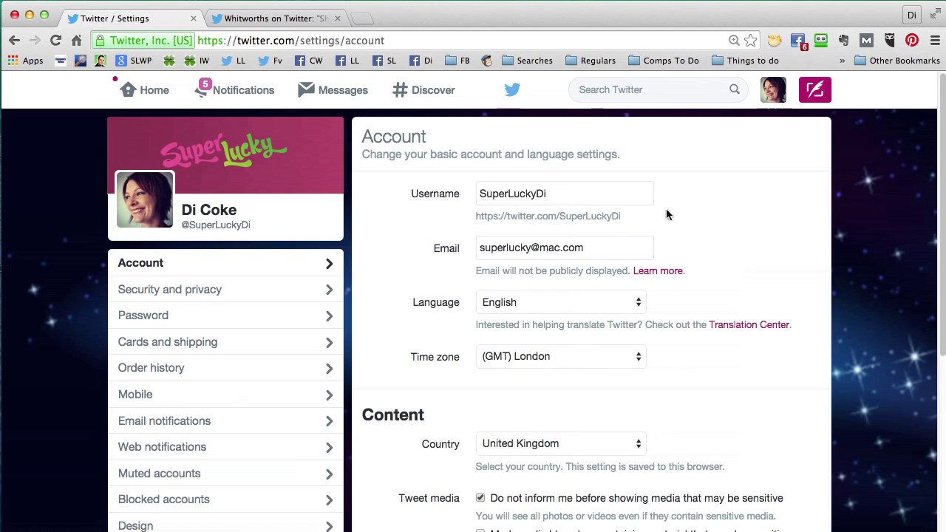
{"action": "left_click", "coordinate": [602, 196]}
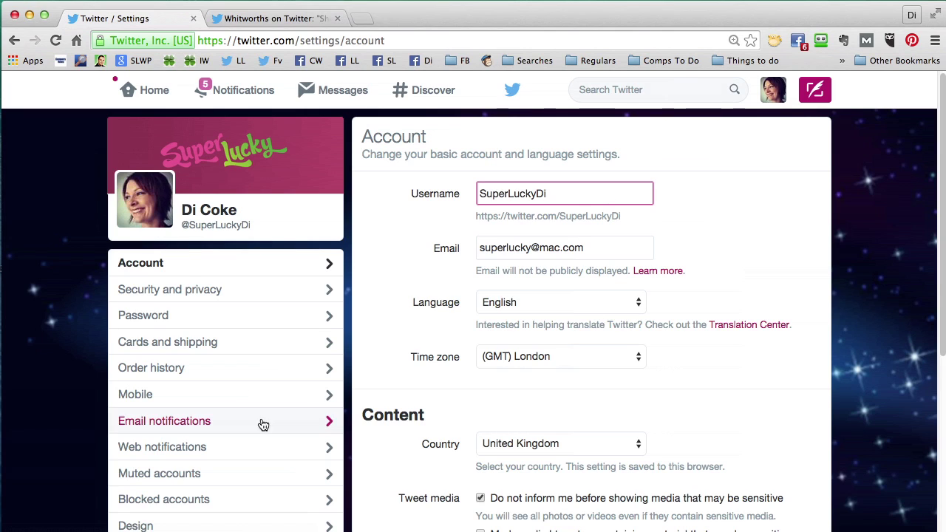
- Review the Security and privacy page's Tweet privacy, leaving Protect my Tweets unchecked
{"action": "left_click", "coordinate": [184, 291]}
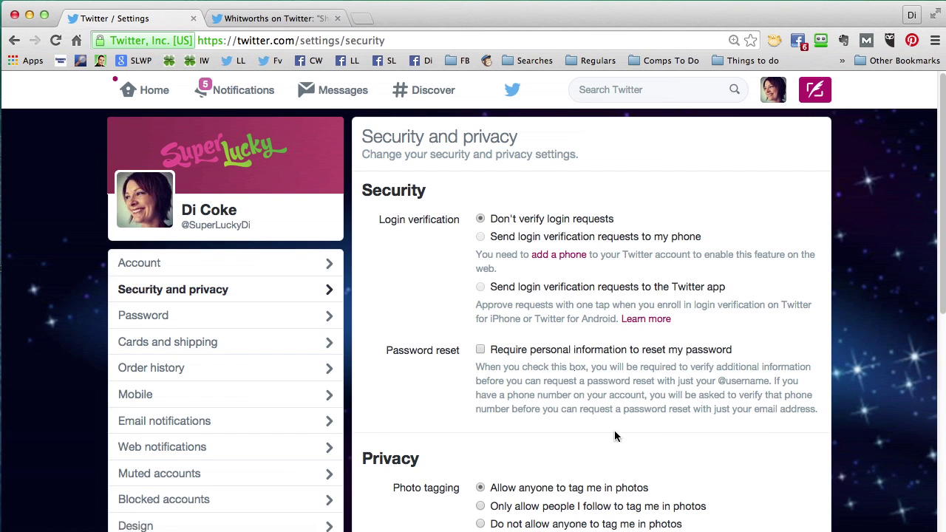
{"action": "scroll", "coordinate": [613, 436], "scroll_direction": "down", "scroll_amount": 2}
{"action": "scroll", "coordinate": [613, 435], "scroll_direction": "down", "scroll_amount": 6}
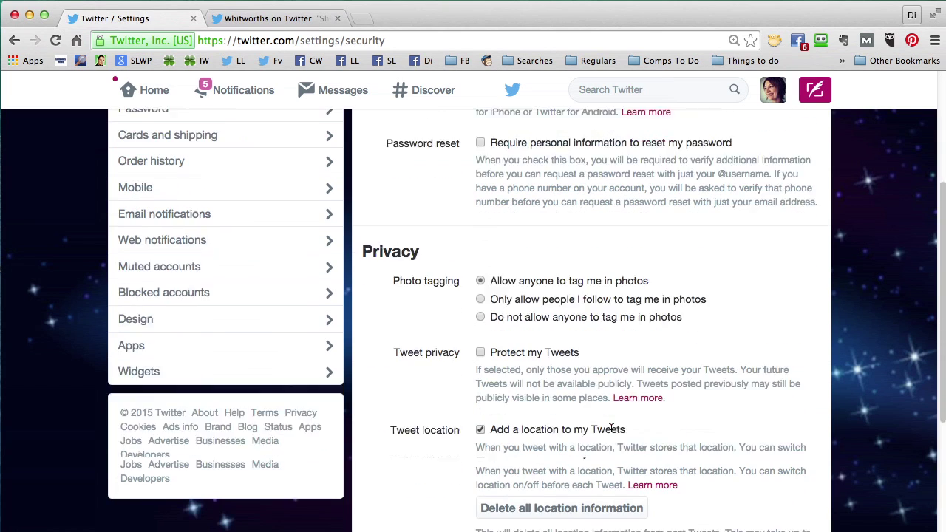
{"action": "left_click_drag", "start_coordinate": [397, 276], "coordinate": [584, 285]}
{"action": "left_click", "coordinate": [583, 287]}
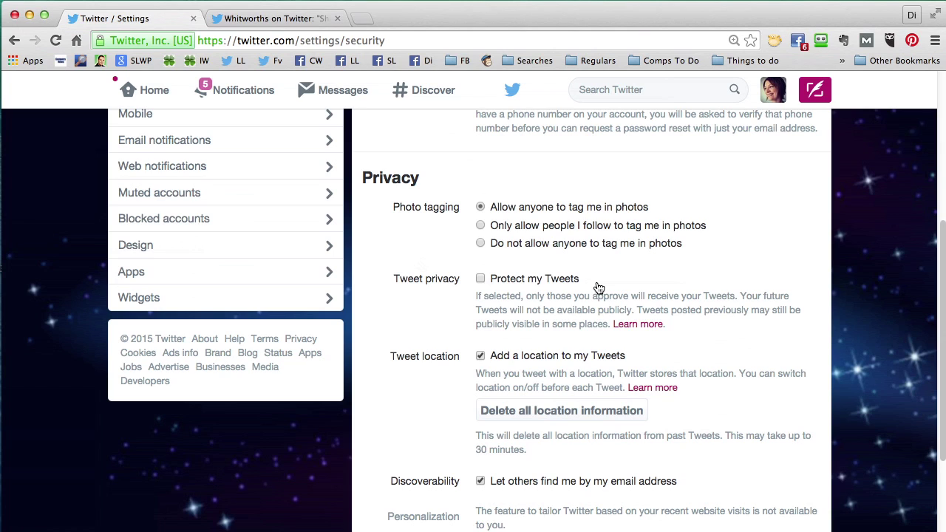
{"action": "scroll", "coordinate": [598, 288], "scroll_direction": "up", "scroll_amount": 4}
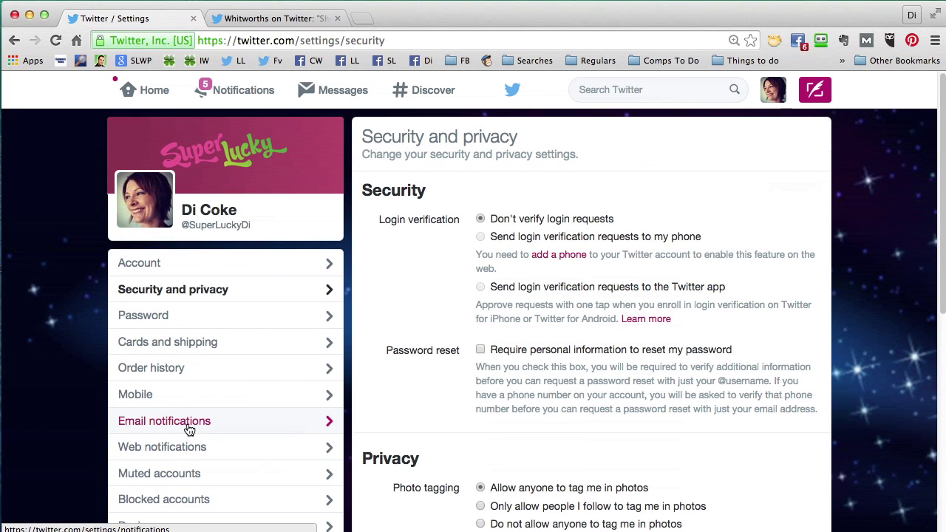
- In Email notifications, tick 'My Tweets get a reply or I'm mentioned in a Tweet'
{"action": "left_click", "coordinate": [189, 429]}
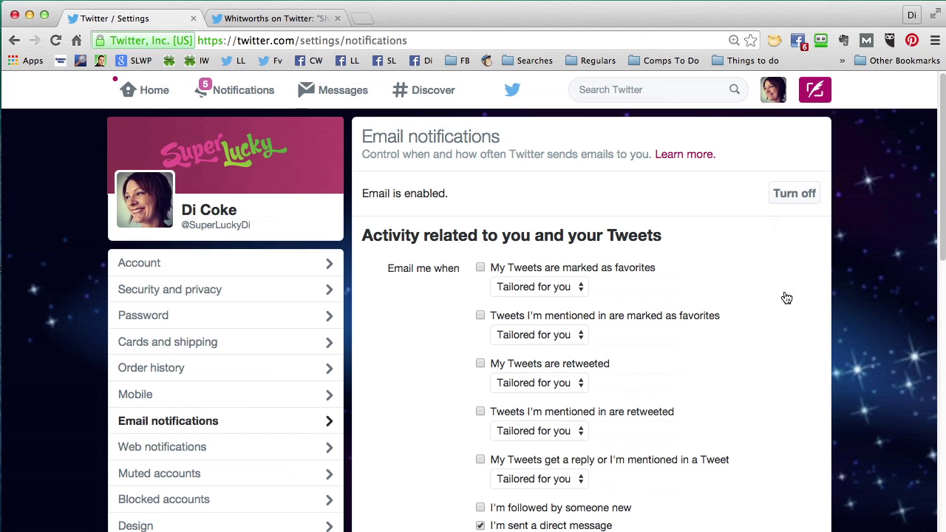
{"action": "scroll", "coordinate": [785, 314], "scroll_direction": "down", "scroll_amount": 1}
{"action": "scroll", "coordinate": [785, 322], "scroll_direction": "down", "scroll_amount": 5}
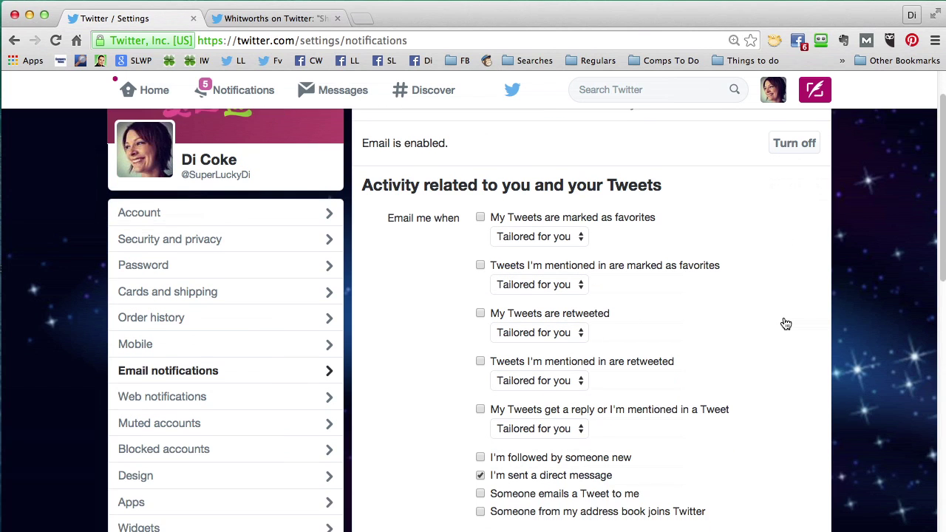
{"action": "scroll", "coordinate": [785, 323], "scroll_direction": "down", "scroll_amount": 1}
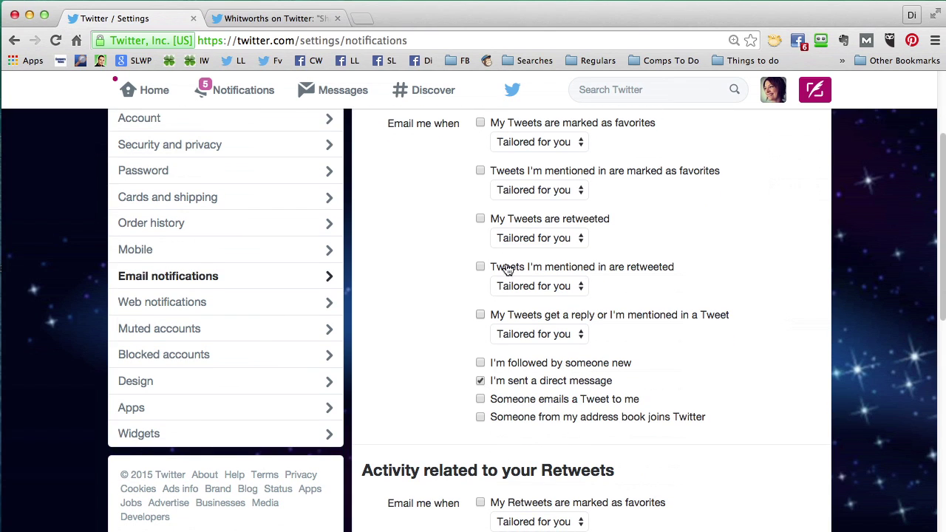
{"action": "left_click", "coordinate": [480, 315]}
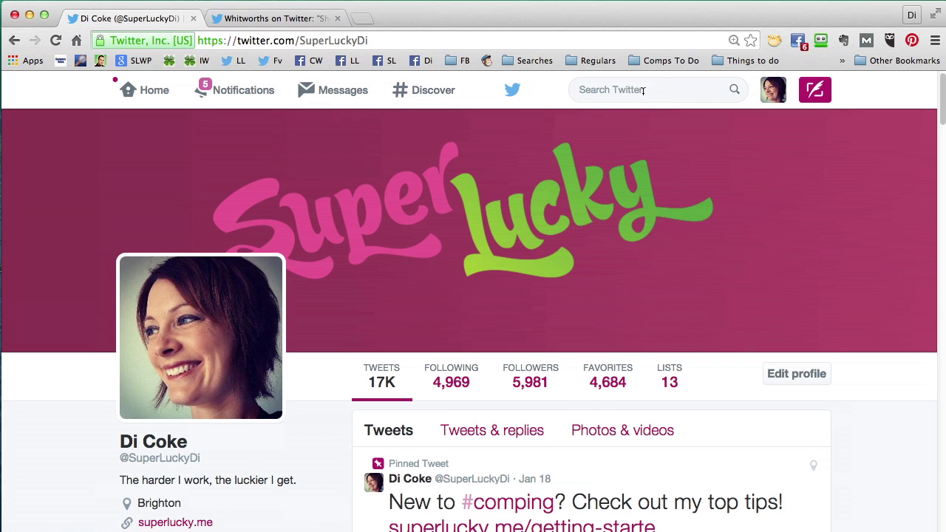
- View the saved searches, then open a new tweet box and close it unposted
{"action": "left_click", "coordinate": [667, 90]}
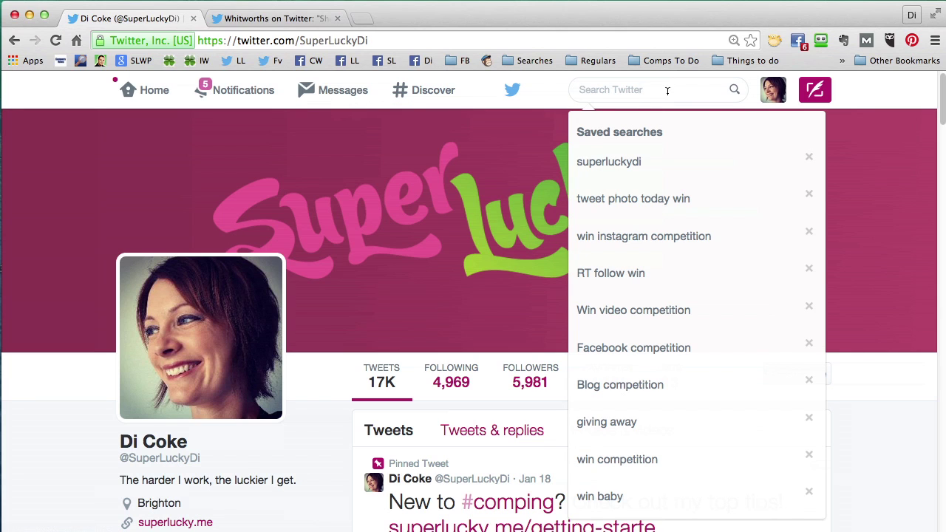
{"action": "left_click", "coordinate": [816, 91]}
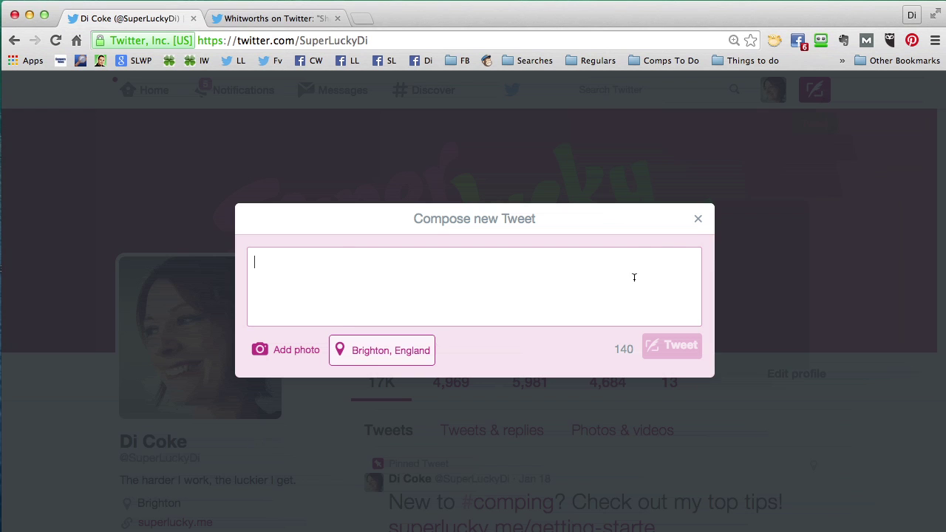
{"action": "left_click", "coordinate": [698, 222]}
- Scroll through the profile and switch to its Tweets & replies tab
{"action": "scroll", "coordinate": [897, 212], "scroll_direction": "down", "scroll_amount": 3}
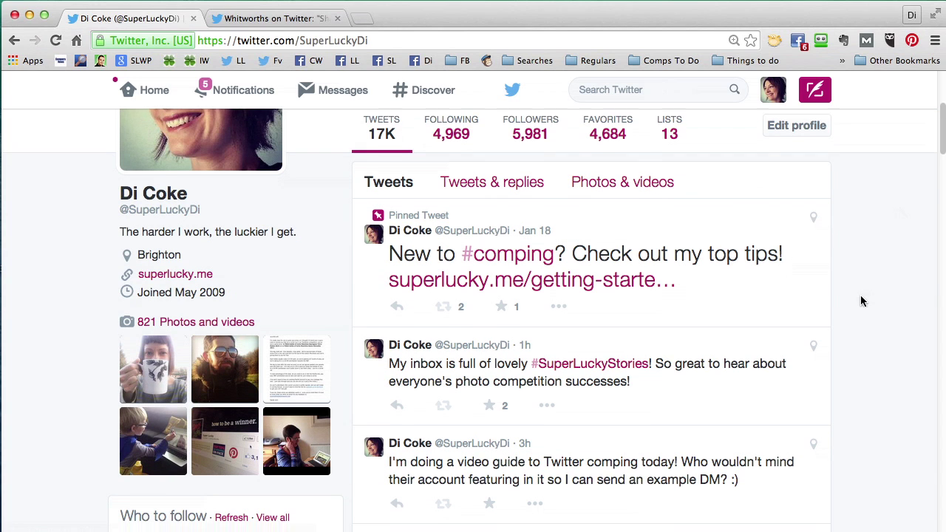
{"action": "scroll", "coordinate": [860, 300], "scroll_direction": "down", "scroll_amount": 1}
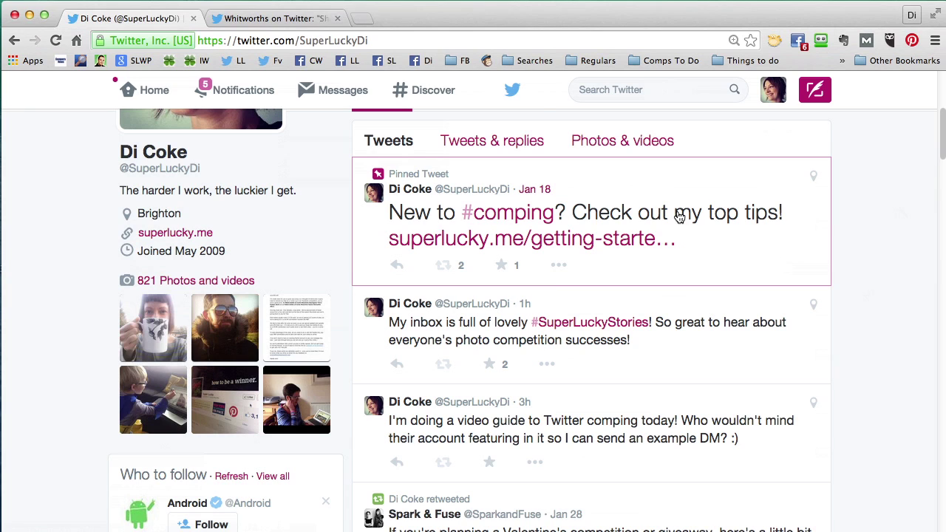
{"action": "scroll", "coordinate": [809, 283], "scroll_direction": "up", "scroll_amount": 1}
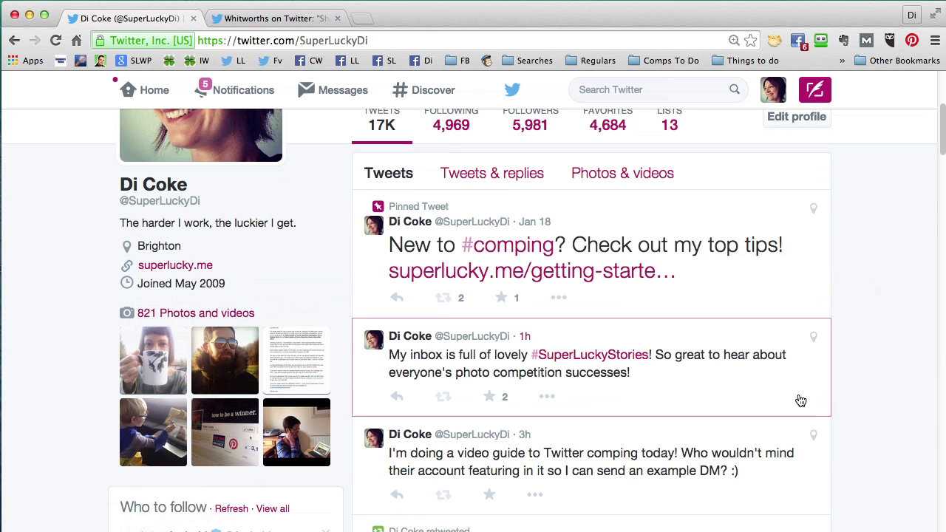
{"action": "scroll", "coordinate": [800, 399], "scroll_direction": "down", "scroll_amount": 5}
{"action": "scroll", "coordinate": [769, 409], "scroll_direction": "up", "scroll_amount": 9}
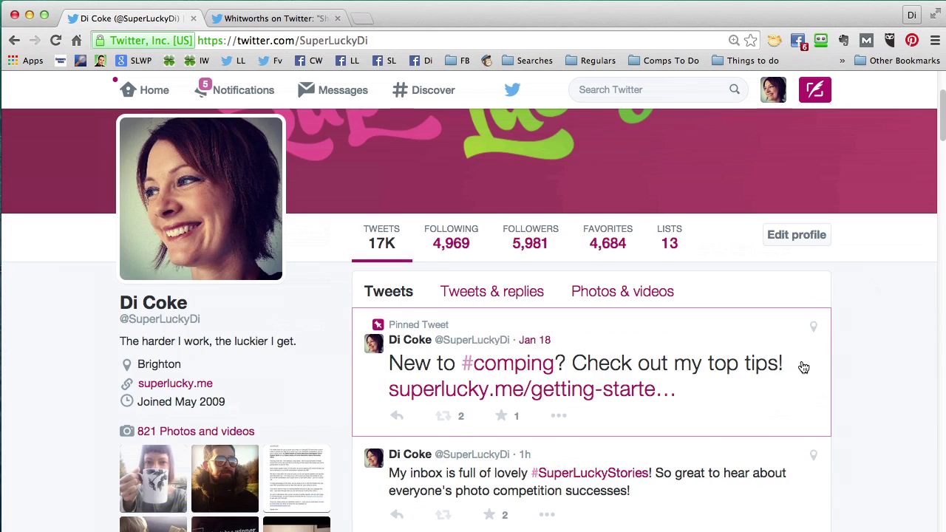
{"action": "scroll", "coordinate": [806, 366], "scroll_direction": "down", "scroll_amount": 3}
{"action": "left_click", "coordinate": [481, 205]}
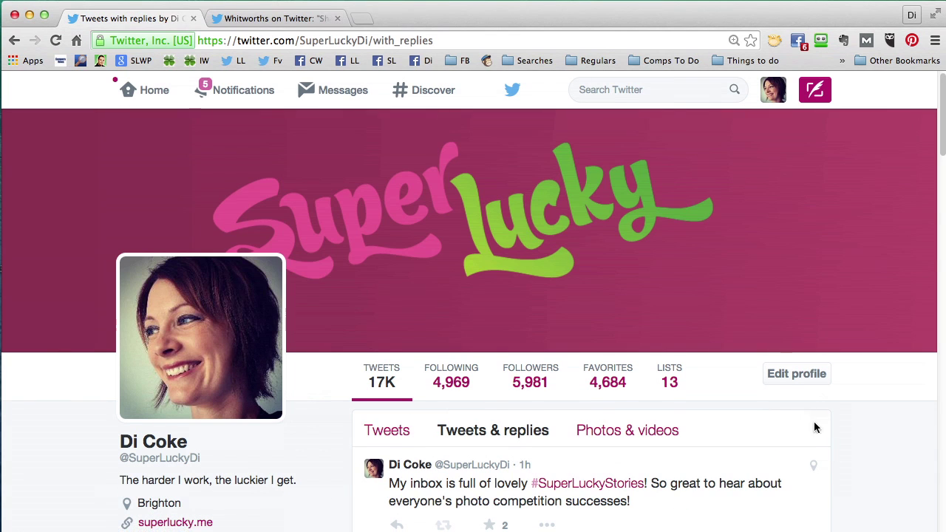
- Browse the profile's Photos & videos tab, then switch back to its Tweets tab
{"action": "scroll", "coordinate": [816, 429], "scroll_direction": "down", "scroll_amount": 3}
{"action": "scroll", "coordinate": [818, 432], "scroll_direction": "down", "scroll_amount": 5}
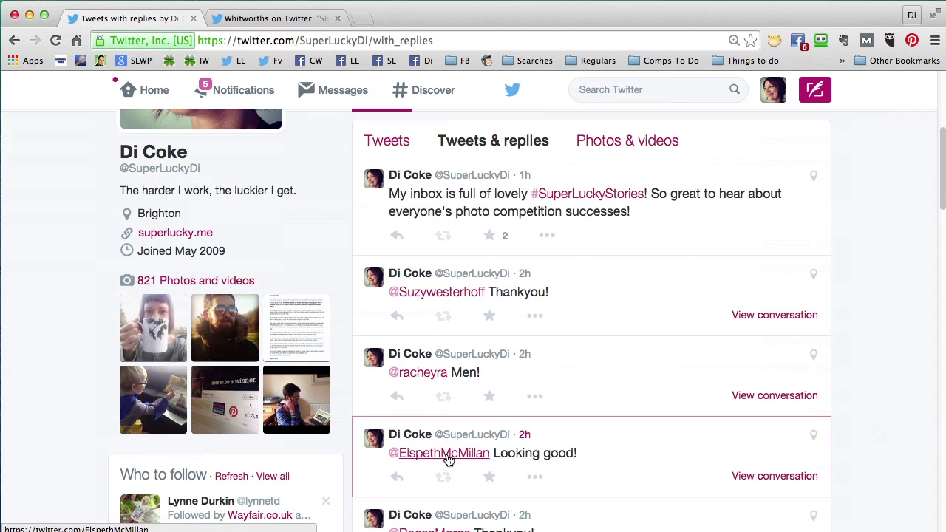
{"action": "scroll", "coordinate": [921, 436], "scroll_direction": "up", "scroll_amount": 2}
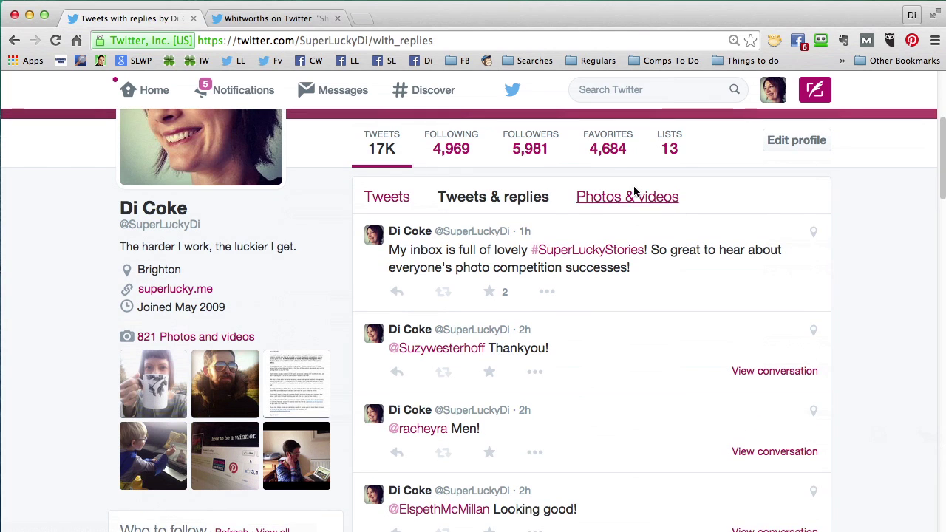
{"action": "left_click", "coordinate": [633, 194]}
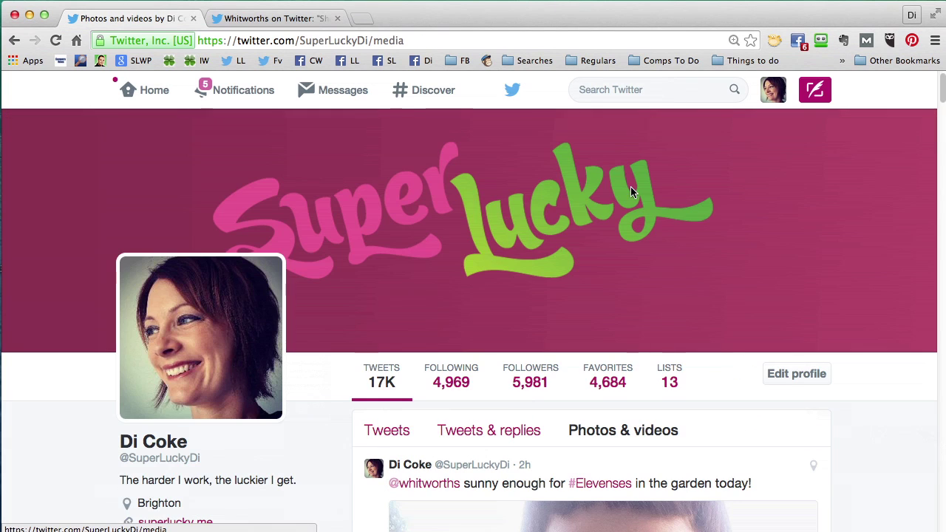
{"action": "scroll", "coordinate": [687, 327], "scroll_direction": "down", "scroll_amount": 6}
{"action": "scroll", "coordinate": [714, 344], "scroll_direction": "up", "scroll_amount": 6}
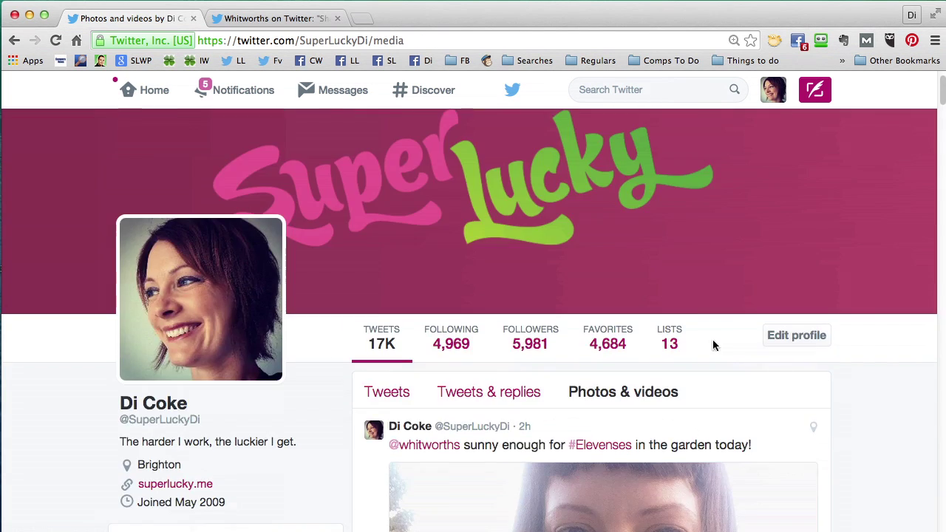
{"action": "left_click", "coordinate": [388, 392]}
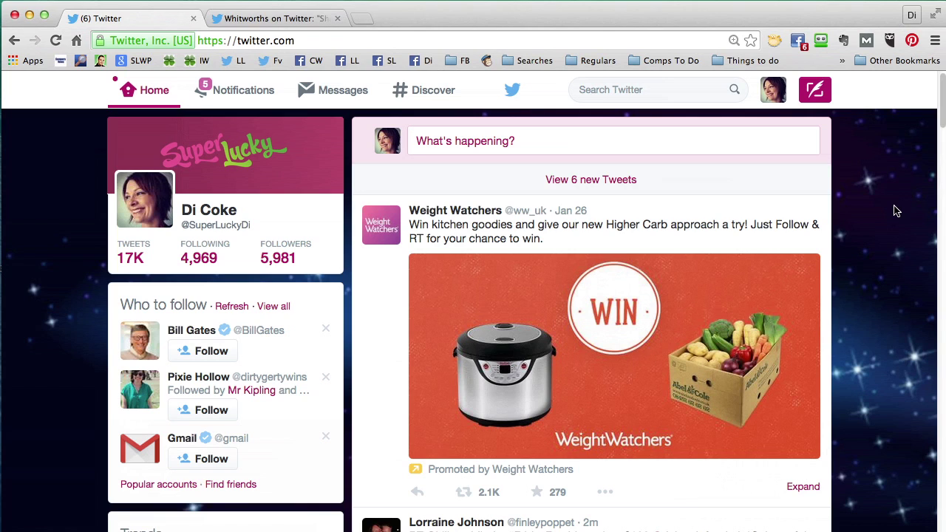
- Load the waiting new tweets, scroll the home timeline, then go to Notifications
{"action": "left_click", "coordinate": [630, 181]}
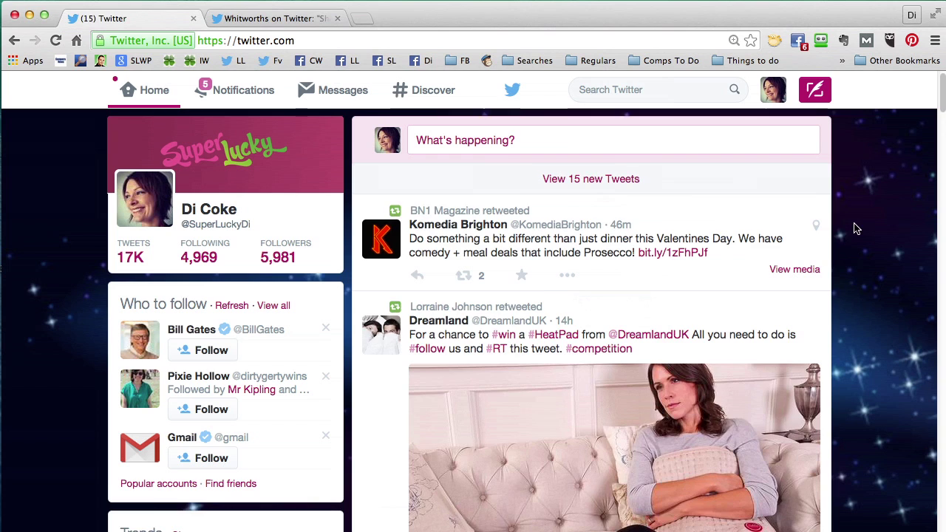
{"action": "key", "text": "."}
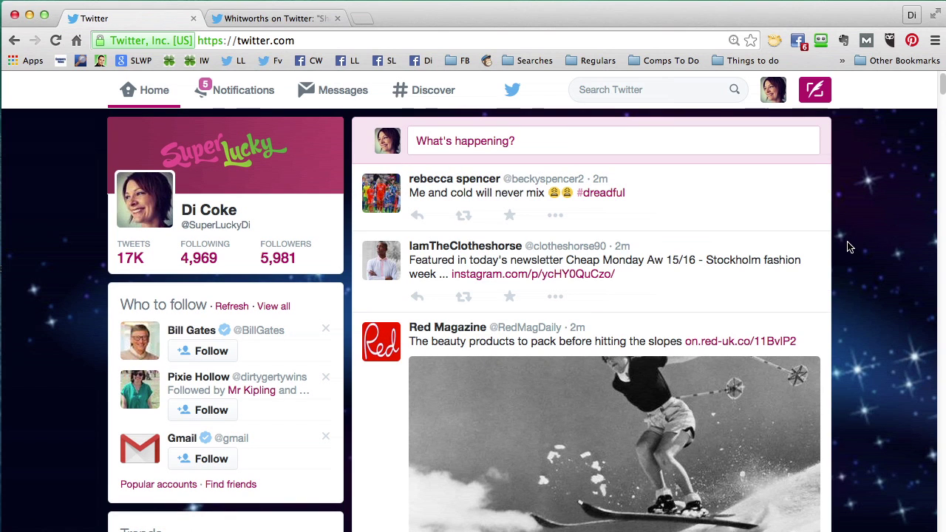
{"action": "scroll", "coordinate": [846, 251], "scroll_direction": "down", "scroll_amount": 2}
{"action": "scroll", "coordinate": [848, 251], "scroll_direction": "down", "scroll_amount": 10}
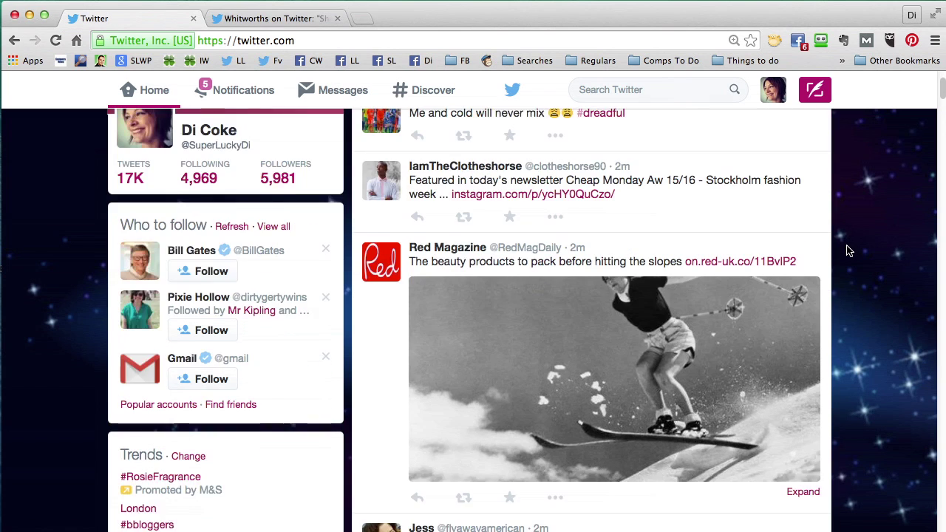
{"action": "scroll", "coordinate": [848, 252], "scroll_direction": "down", "scroll_amount": 5}
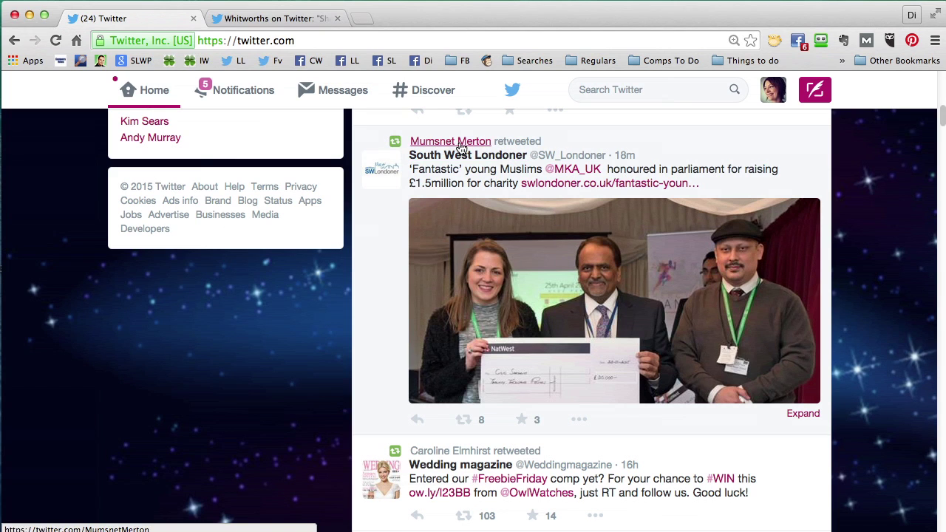
{"action": "left_click", "coordinate": [243, 91]}
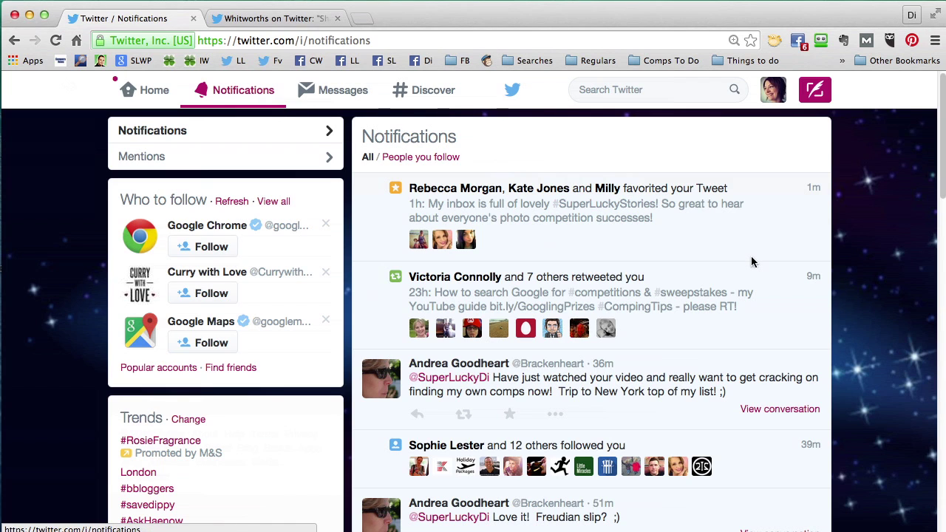
- Scroll the notifications, open Messages, and follow the LOOK magazine account
{"action": "scroll", "coordinate": [802, 303], "scroll_direction": "down", "scroll_amount": 2}
{"action": "scroll", "coordinate": [802, 303], "scroll_direction": "down", "scroll_amount": 3}
{"action": "scroll", "coordinate": [802, 302], "scroll_direction": "down", "scroll_amount": 2}
{"action": "scroll", "coordinate": [802, 302], "scroll_direction": "up", "scroll_amount": 8}
{"action": "left_click", "coordinate": [335, 93]}
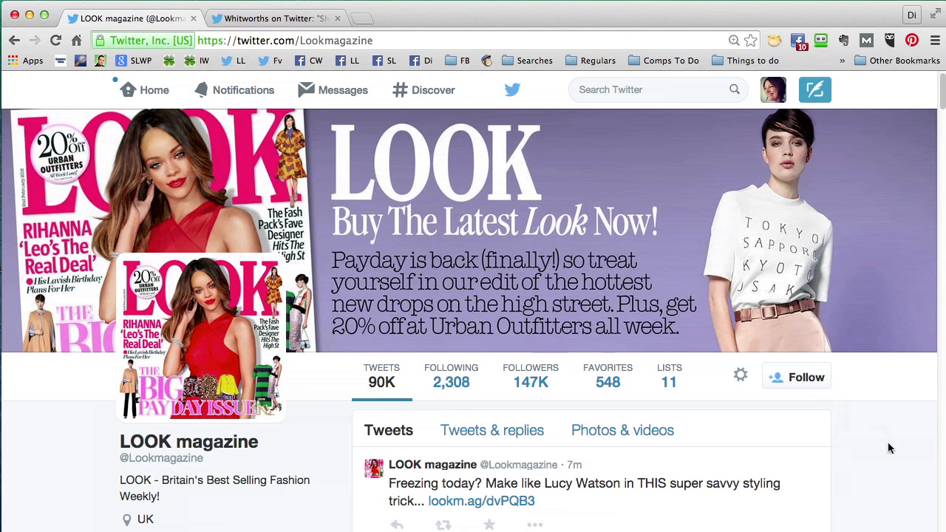
{"action": "left_click", "coordinate": [812, 383]}
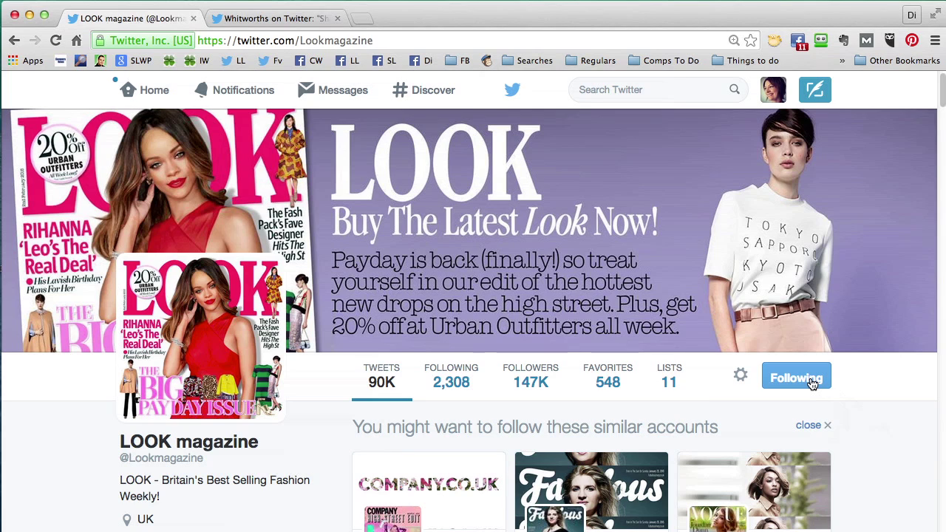
{"action": "scroll", "coordinate": [840, 458], "scroll_direction": "down", "scroll_amount": 1}
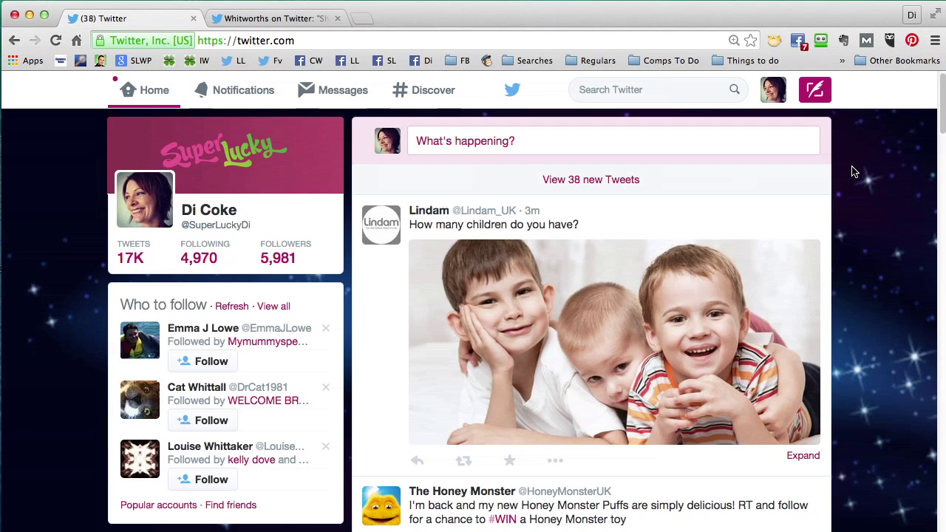
- Compose and post the tweet 'I'm busy working on a new Twitter tutorial for compers!'
{"action": "left_click", "coordinate": [814, 90]}
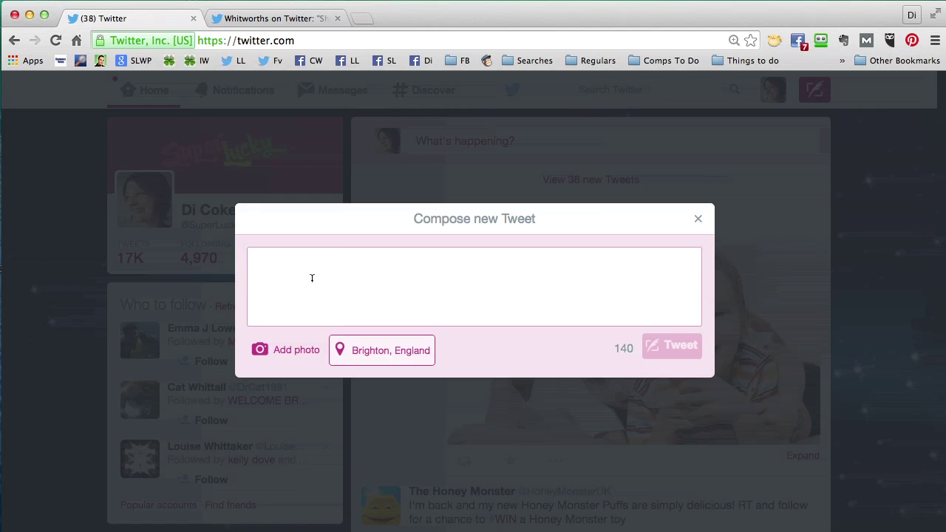
{"action": "type", "text": "I'm"}
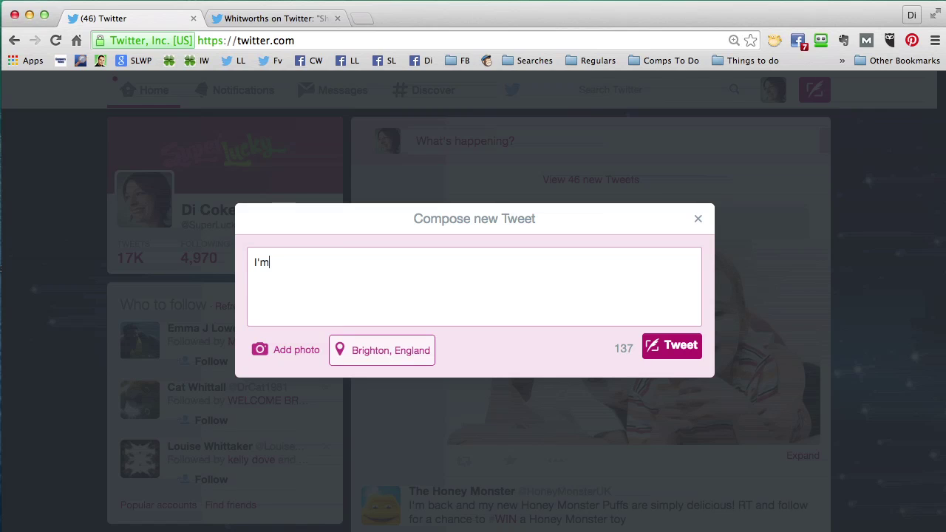
{"action": "type", "text": " busy working on a"}
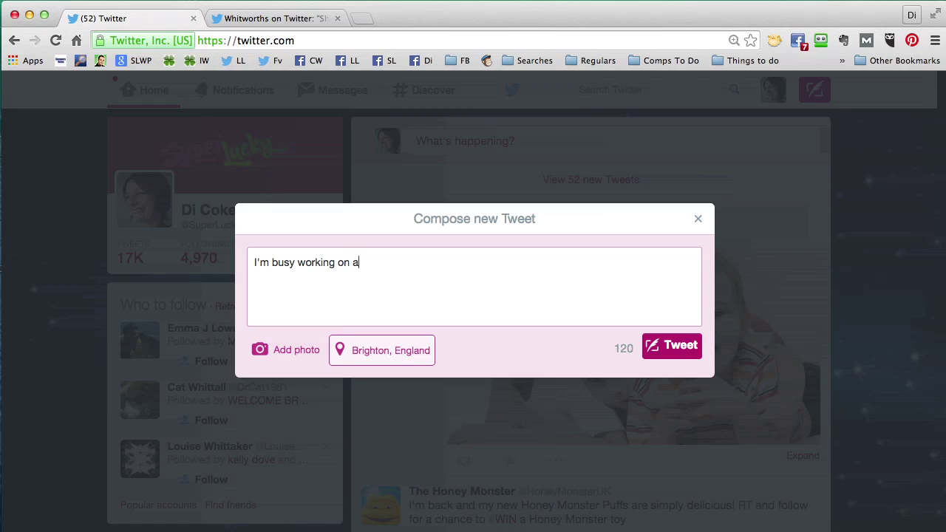
{"action": "type", "text": " new Twitter tutorial for compers!"}
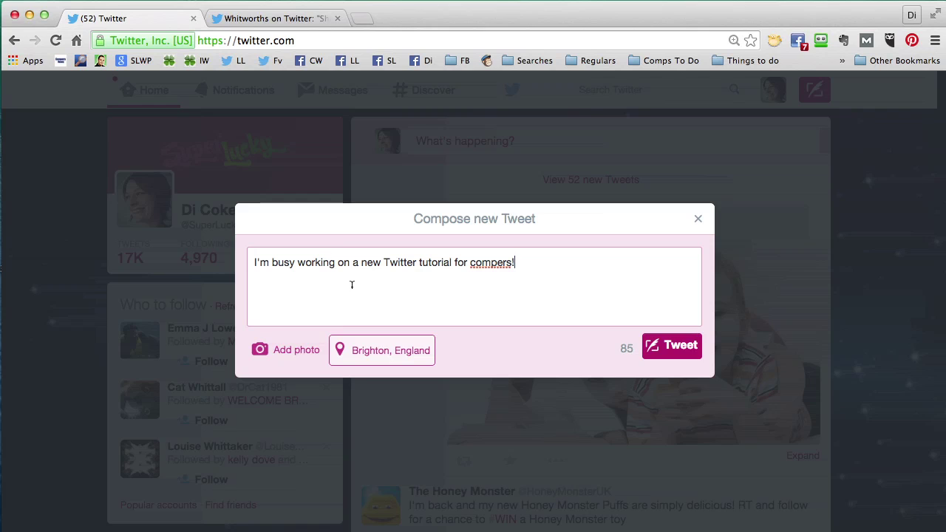
{"action": "left_click", "coordinate": [670, 353]}
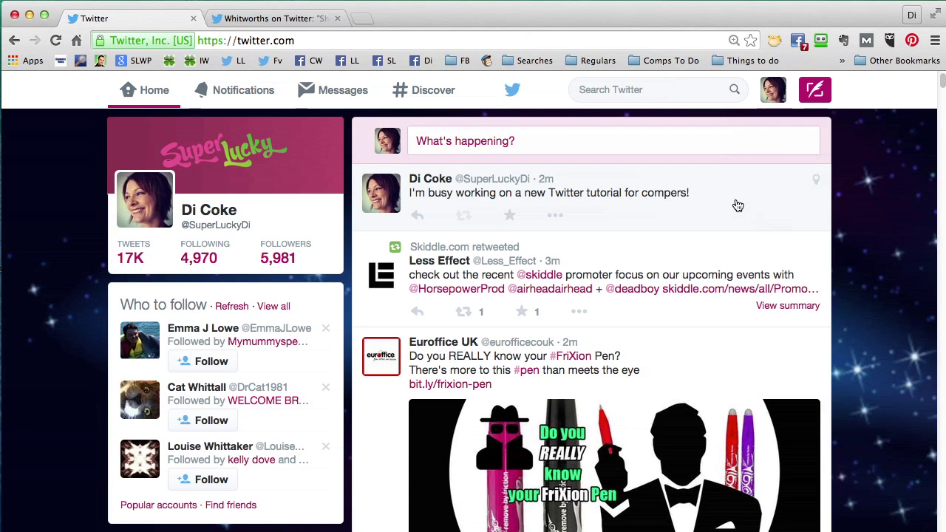
- Open the BRIT Awards competition tweet on its own page and select its URL
{"action": "scroll", "coordinate": [830, 298], "scroll_direction": "down", "scroll_amount": 10}
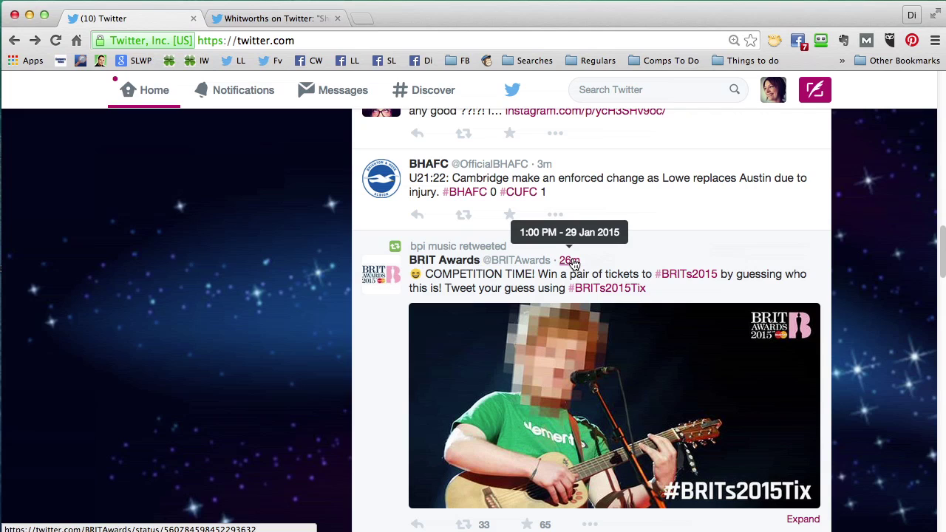
{"action": "left_click", "coordinate": [570, 261]}
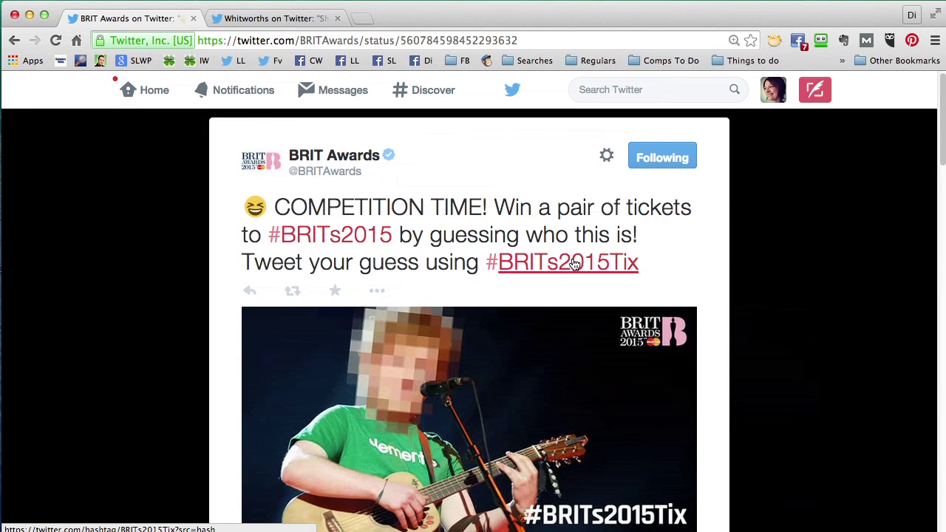
{"action": "triple_click", "coordinate": [519, 40]}
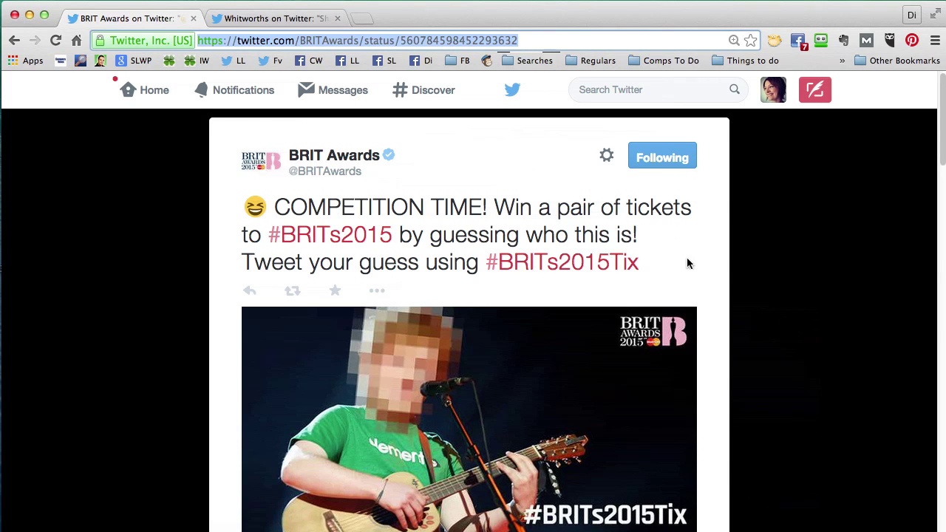
{"action": "left_click", "coordinate": [716, 269]}
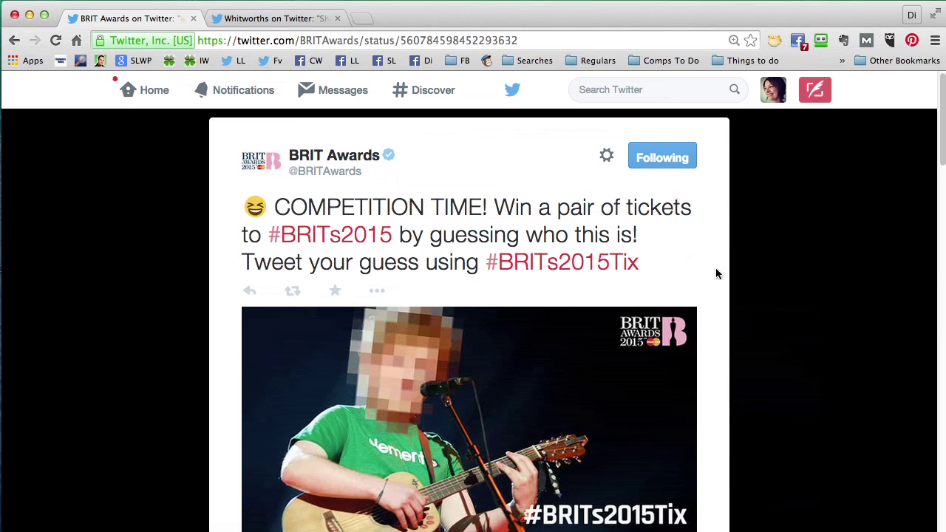
{"action": "scroll", "coordinate": [715, 273], "scroll_direction": "down", "scroll_amount": 1}
- Select the #BRITs2015Tix hashtag in the tweet text
{"action": "left_click_drag", "start_coordinate": [640, 267], "coordinate": [482, 264]}
{"action": "key", "text": "super+c"}
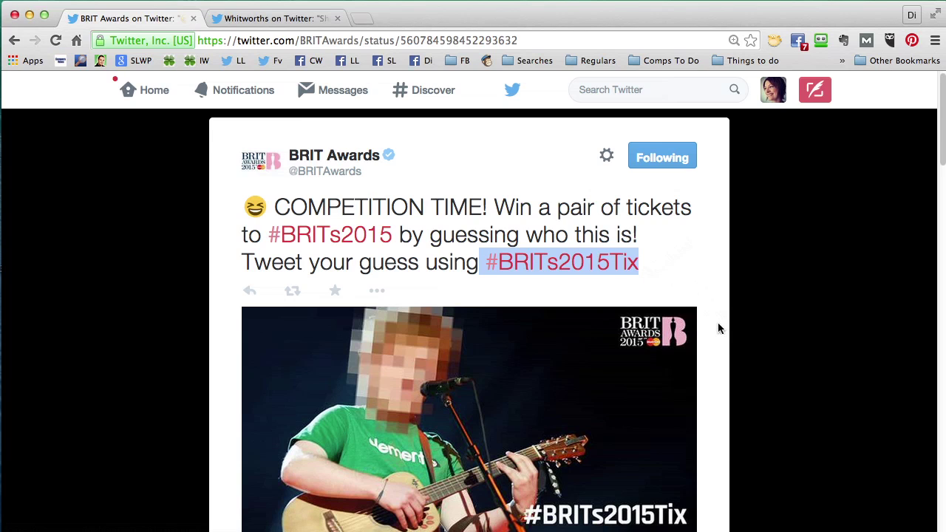
{"action": "scroll", "coordinate": [717, 322], "scroll_direction": "down", "scroll_amount": 1}
{"action": "scroll", "coordinate": [718, 328], "scroll_direction": "down", "scroll_amount": 5}
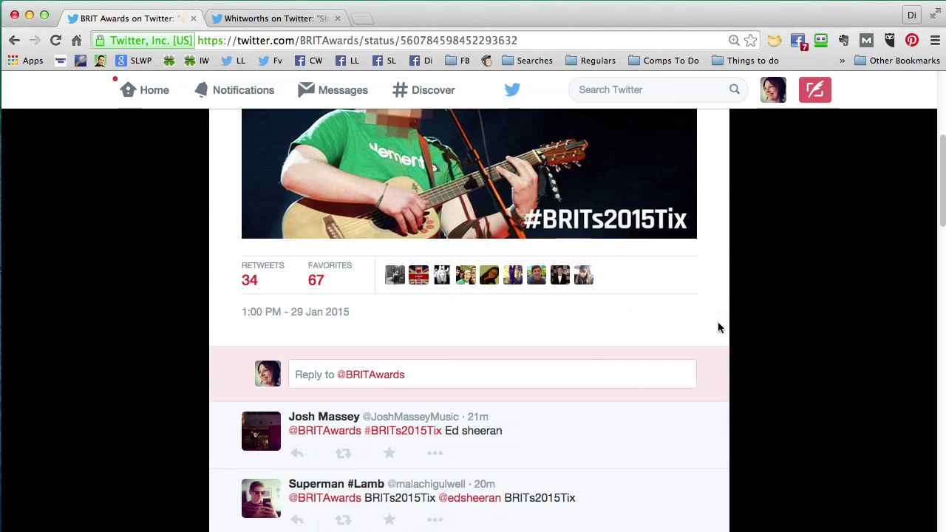
{"action": "left_click", "coordinate": [464, 366]}
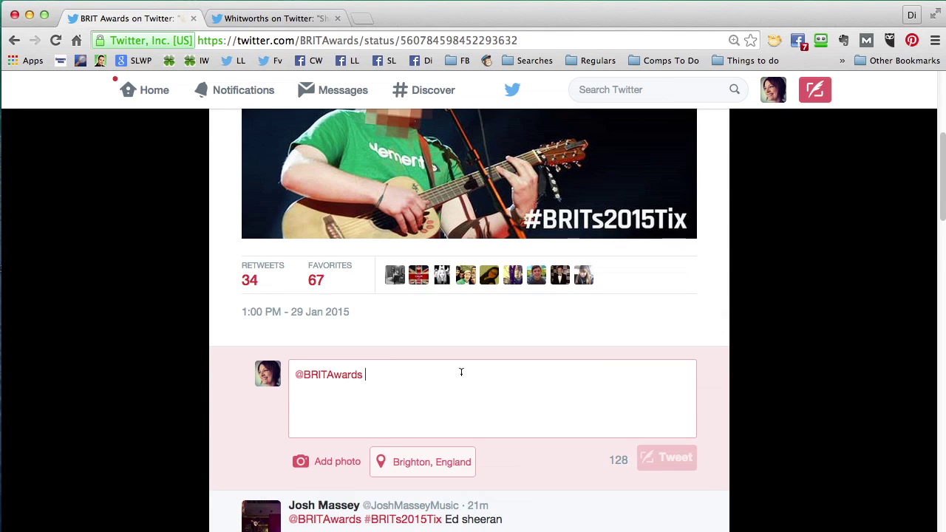
{"action": "left_click_drag", "start_coordinate": [377, 375], "coordinate": [295, 375]}
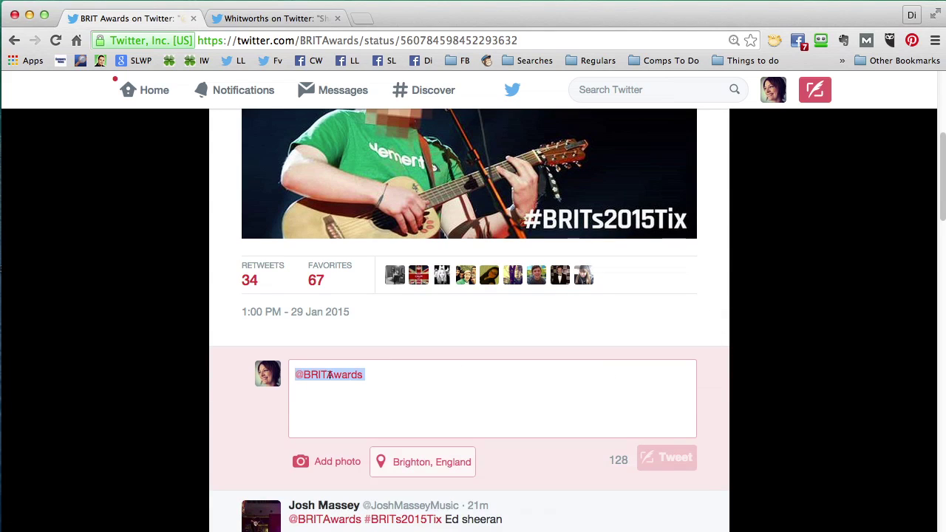
{"action": "left_click", "coordinate": [374, 375]}
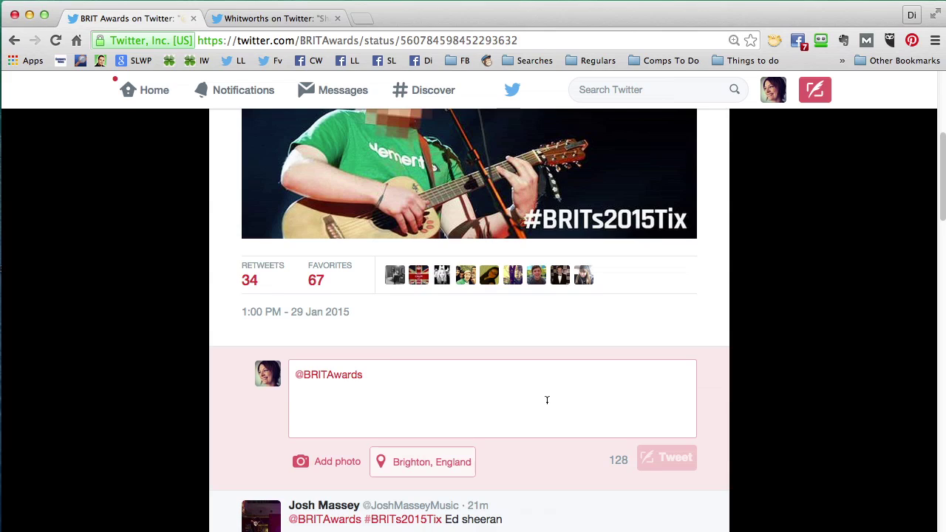
{"action": "key", "text": "super+v"}
{"action": "type", "text": "Ed "}
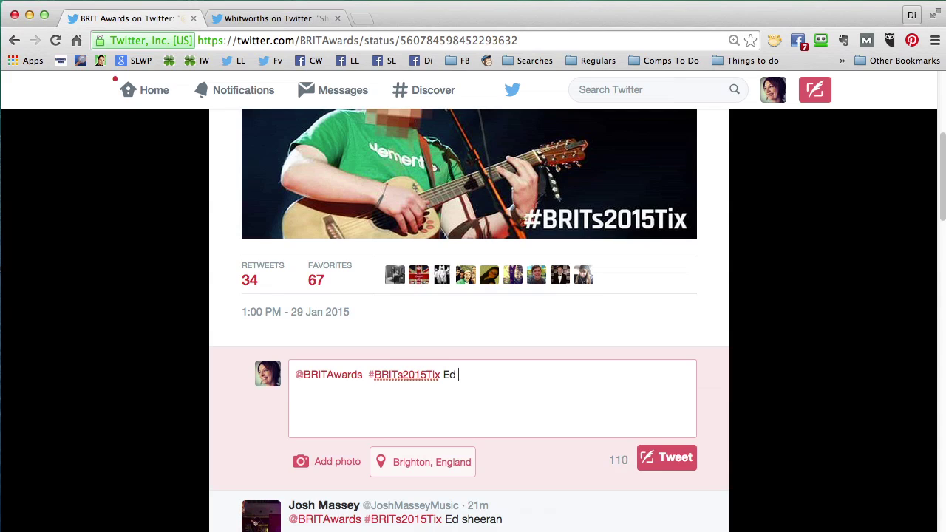
{"action": "type", "text": "Sheeran"}
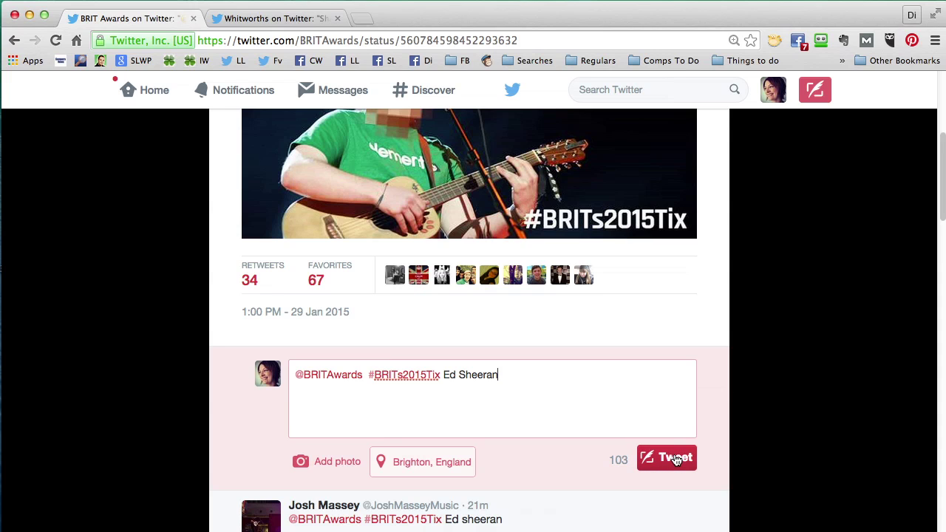
{"action": "left_click", "coordinate": [675, 459]}
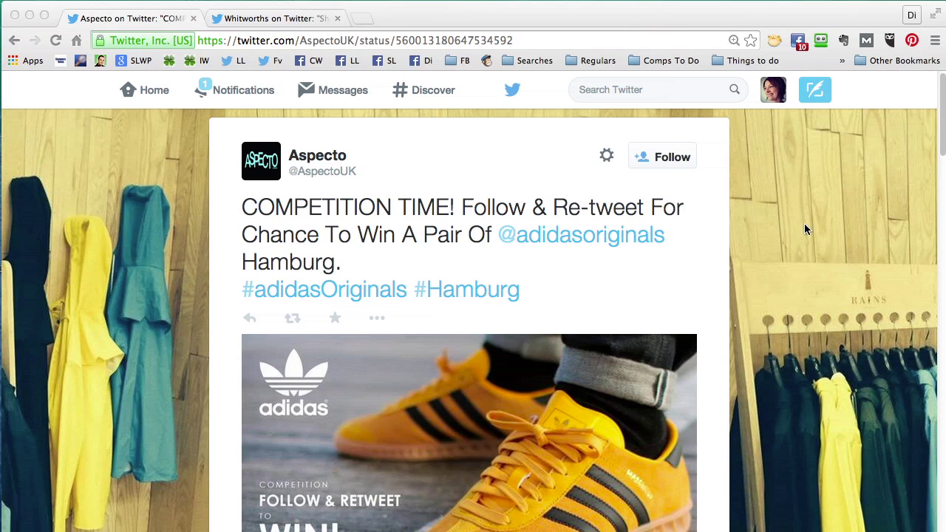
- Follow the Aspecto account and retweet its adidas Originals Hamburg competition tweet
{"action": "left_click", "coordinate": [660, 157]}
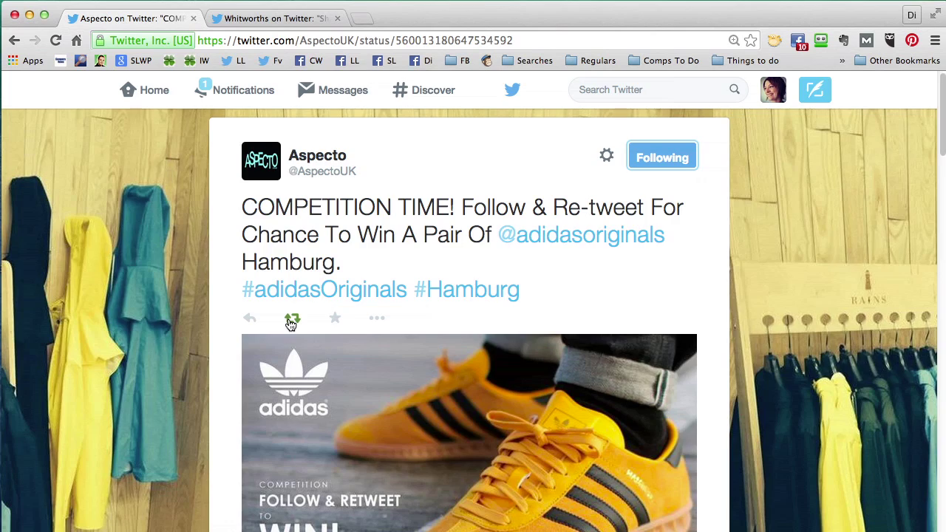
{"action": "left_click", "coordinate": [290, 319]}
{"action": "left_click", "coordinate": [674, 364]}
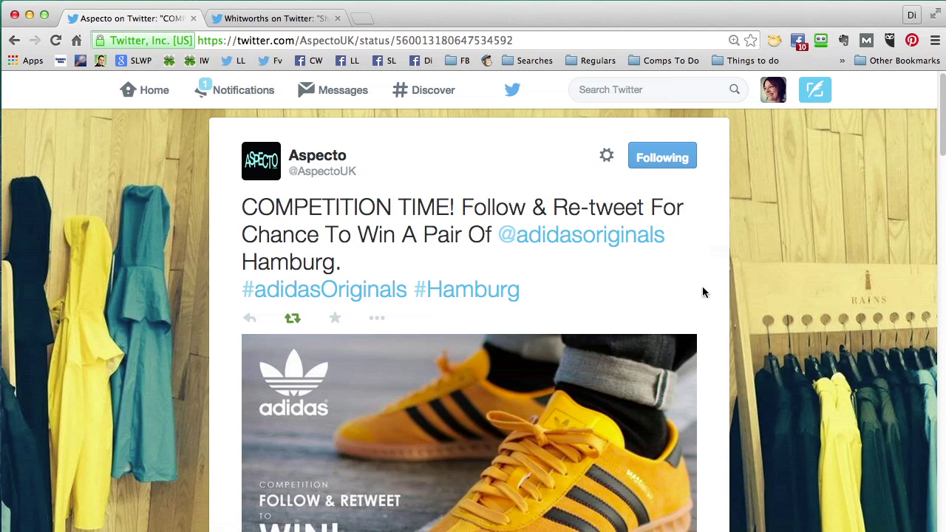
- Copy the #adidasOriginals hashtag and scroll down to the reply area
{"action": "left_click_drag", "start_coordinate": [408, 294], "coordinate": [239, 293]}
{"action": "key", "text": "super+c"}
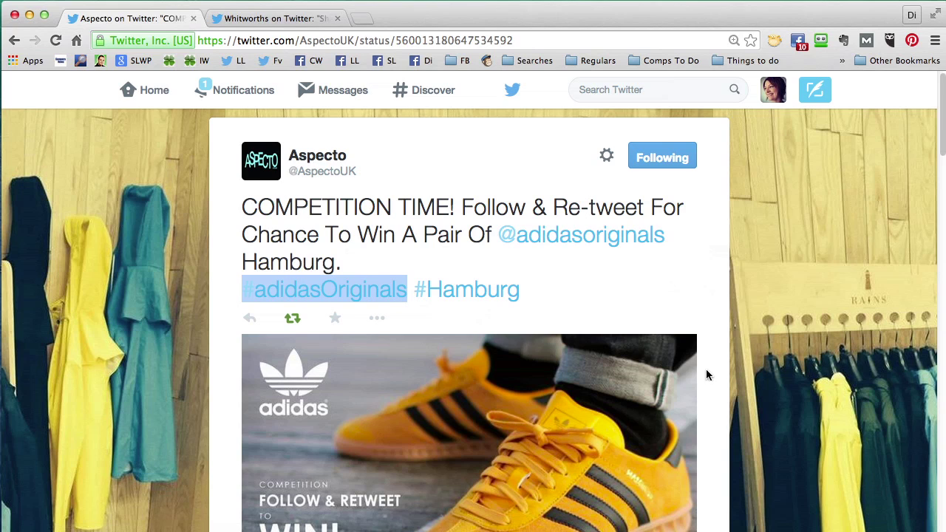
{"action": "scroll", "coordinate": [706, 369], "scroll_direction": "down", "scroll_amount": 5}
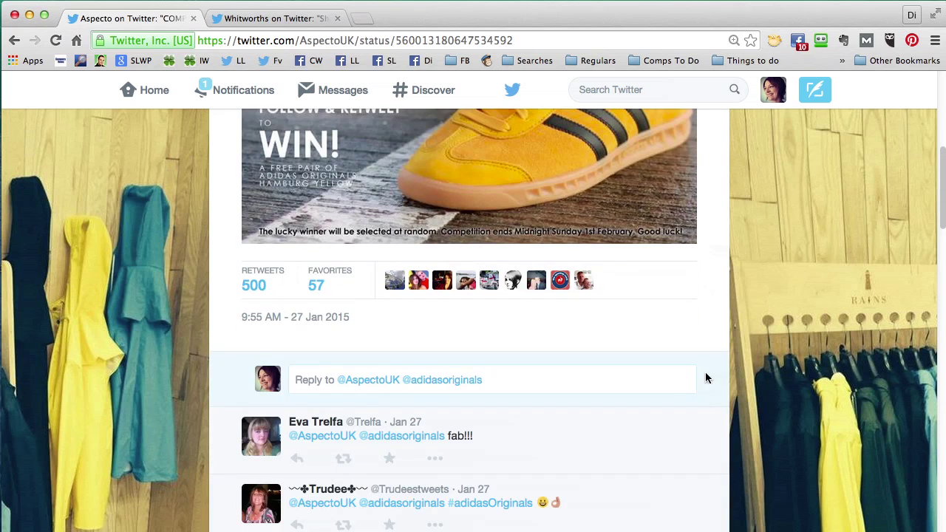
{"action": "scroll", "coordinate": [705, 378], "scroll_direction": "down", "scroll_amount": 1}
- Post a reply to Aspecto containing #adidasOriginals and 'Love these!' after the mentions
{"action": "left_click", "coordinate": [517, 364]}
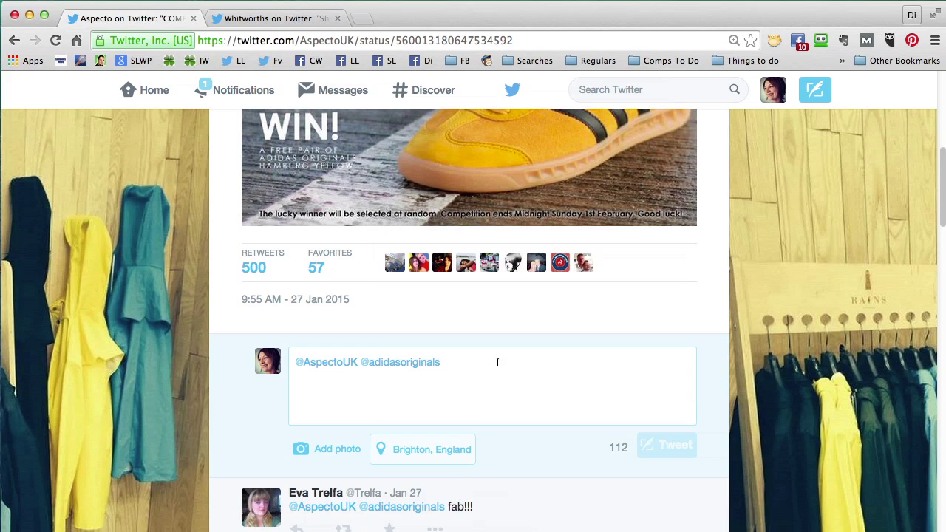
{"action": "key", "text": "super+v"}
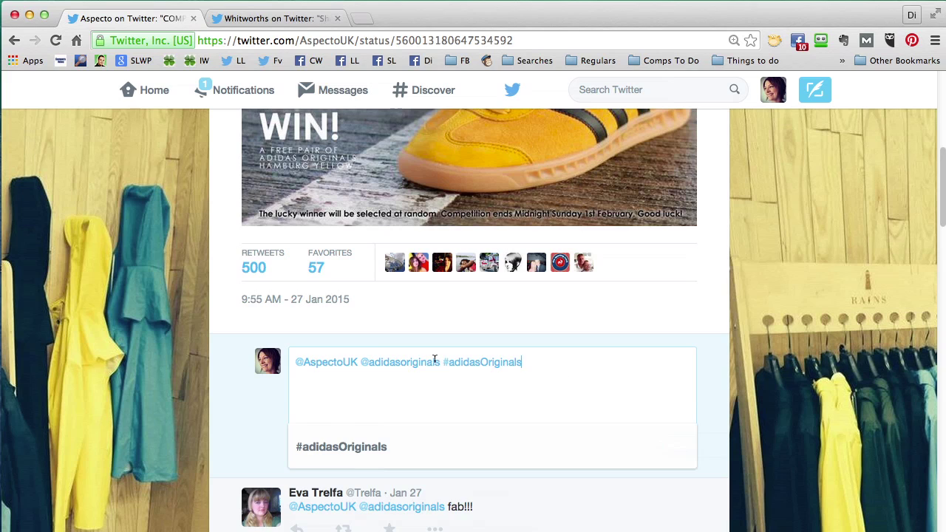
{"action": "left_click", "coordinate": [440, 362]}
{"action": "type", "text": "Love the"}
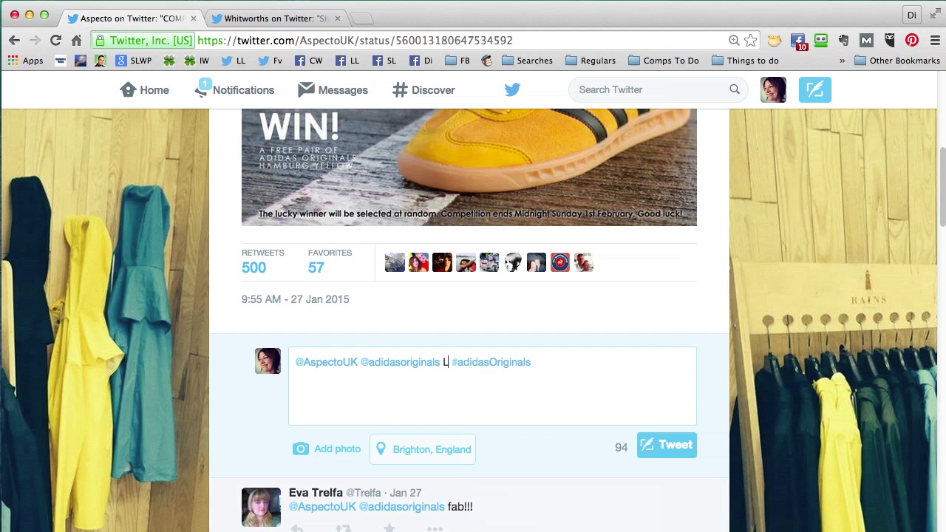
{"action": "type", "text": "se"}
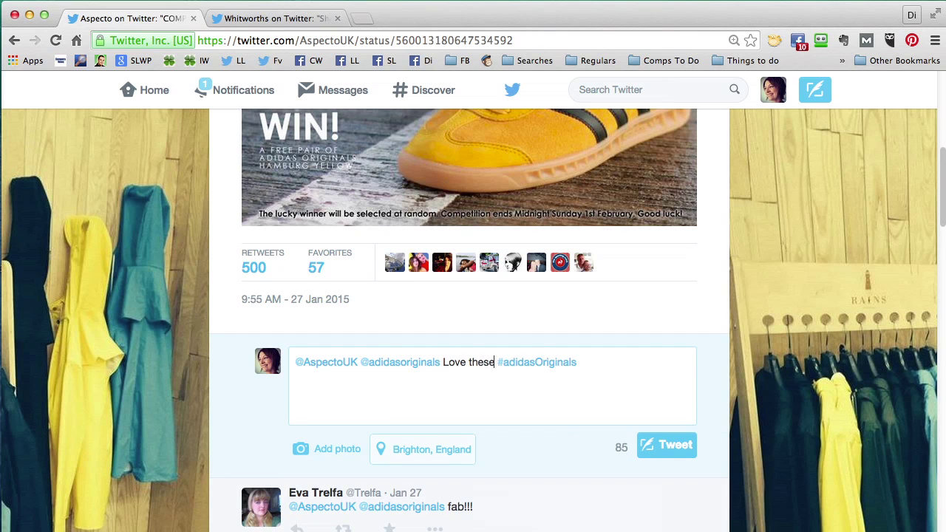
{"action": "type", "text": "!"}
{"action": "left_click", "coordinate": [687, 449]}
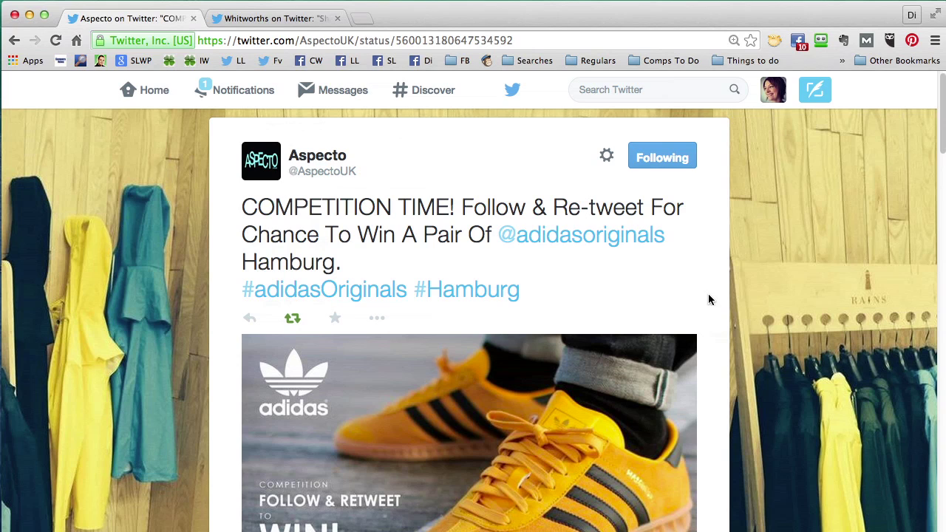
{"action": "scroll", "coordinate": [709, 299], "scroll_direction": "down", "scroll_amount": 3}
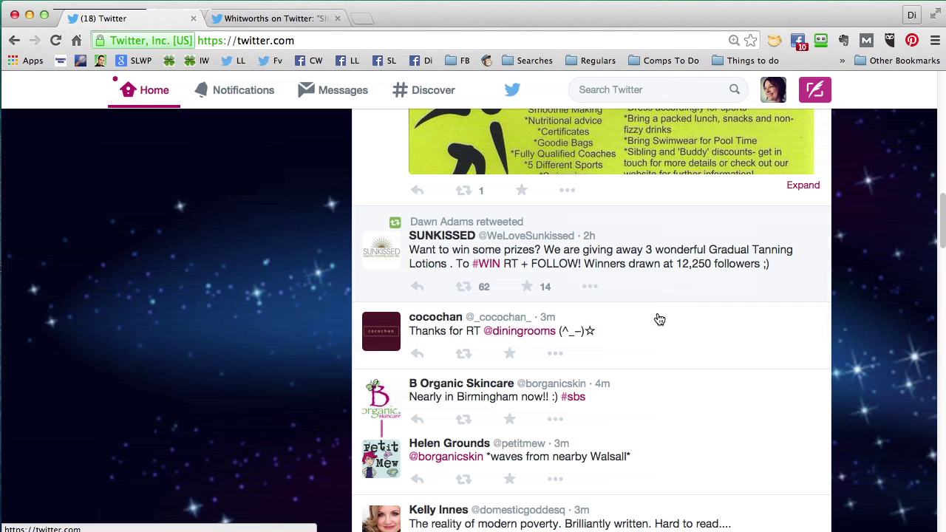
- Retweet SUNKISSED's Gradual Tanning Lotions giveaway and open that tweet on its own page
{"action": "left_click", "coordinate": [467, 289]}
{"action": "left_click", "coordinate": [674, 350]}
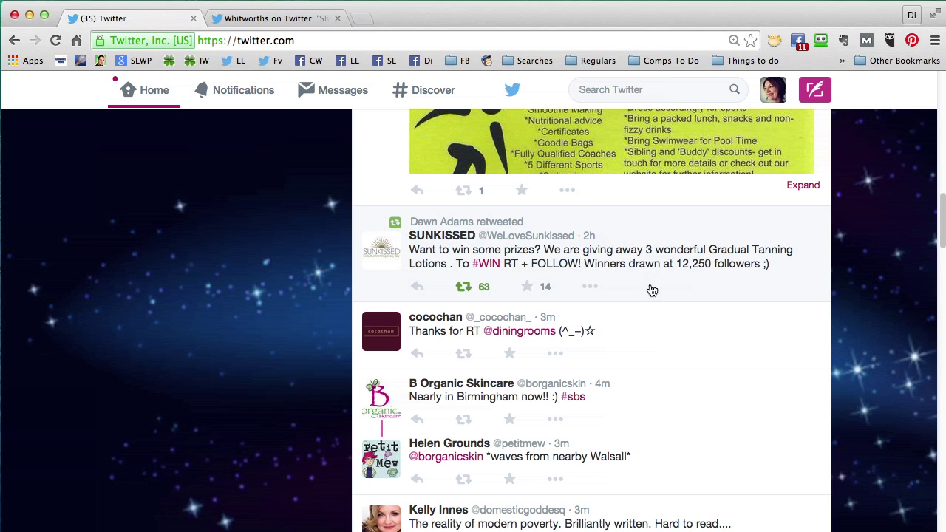
{"action": "left_click", "coordinate": [589, 237]}
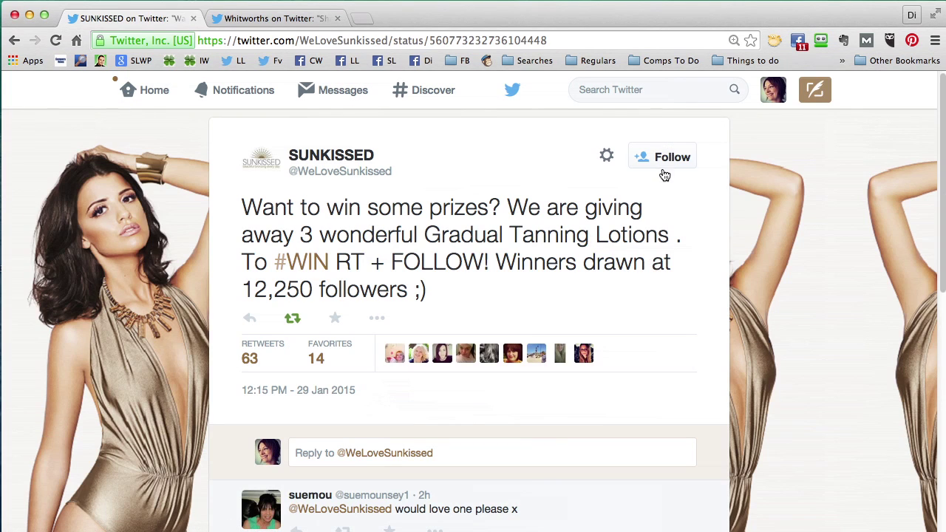
- Follow SUNKISSED, then close the tweet to get back to the home timeline
{"action": "left_click", "coordinate": [667, 169]}
{"action": "left_click", "coordinate": [913, 263]}
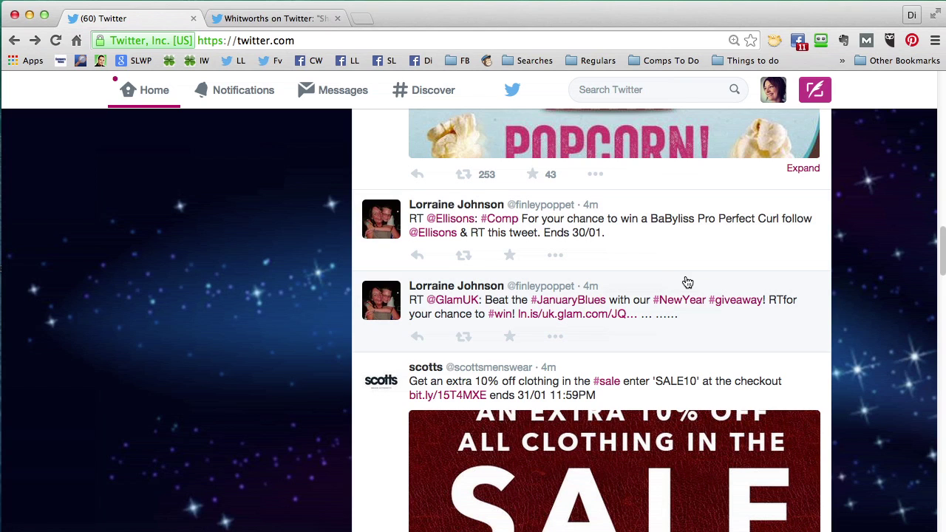
- Retweet the BaByliss Pro Perfect Curl competition from Ellisons' full profile, then go back to Home
{"action": "left_click", "coordinate": [460, 220]}
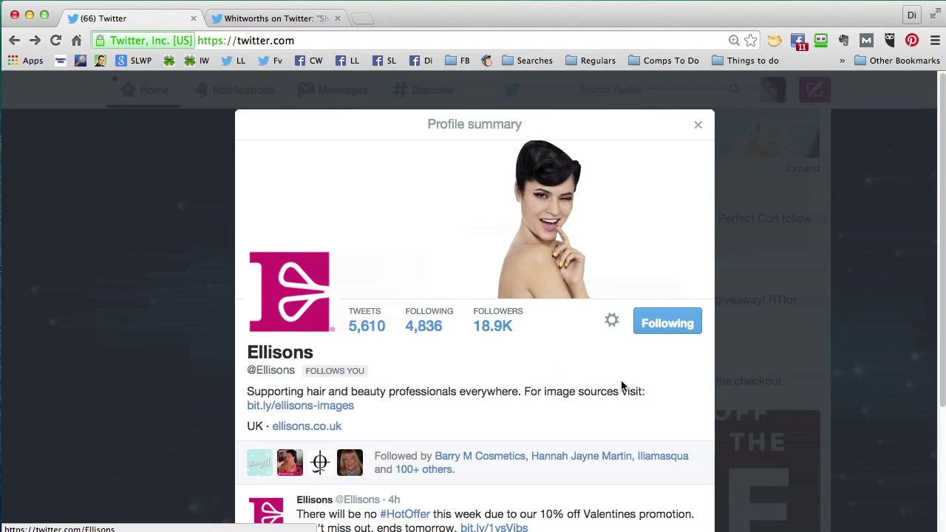
{"action": "scroll", "coordinate": [624, 391], "scroll_direction": "down", "scroll_amount": 1}
{"action": "scroll", "coordinate": [628, 394], "scroll_direction": "down", "scroll_amount": 4}
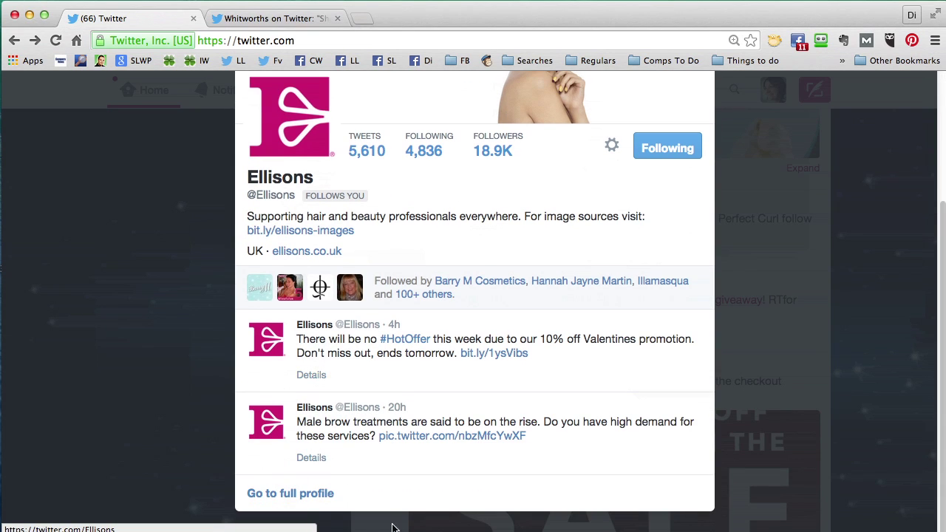
{"action": "left_click", "coordinate": [310, 499]}
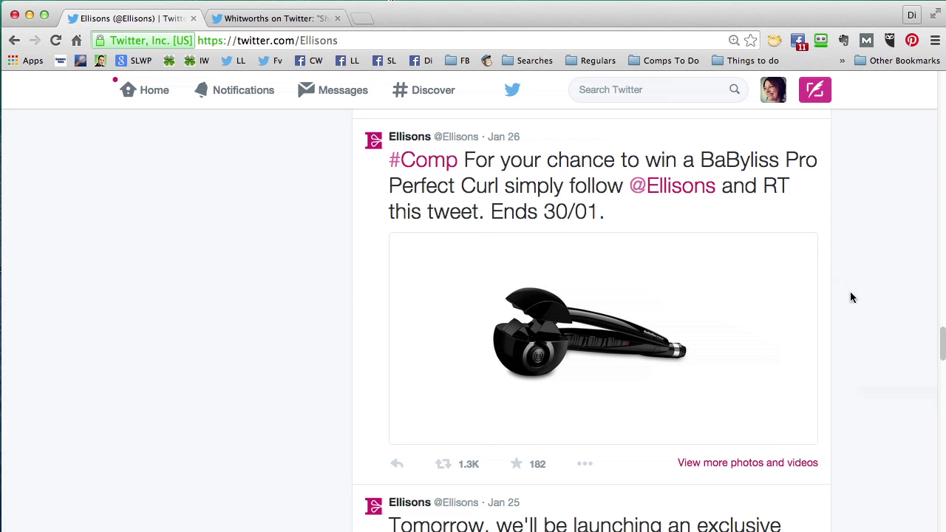
{"action": "left_click", "coordinate": [443, 463]}
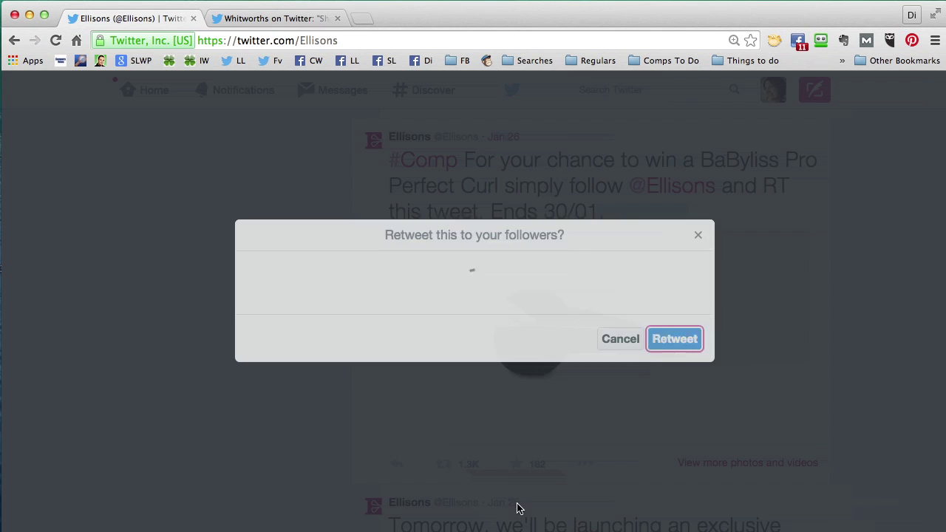
{"action": "left_click", "coordinate": [675, 367]}
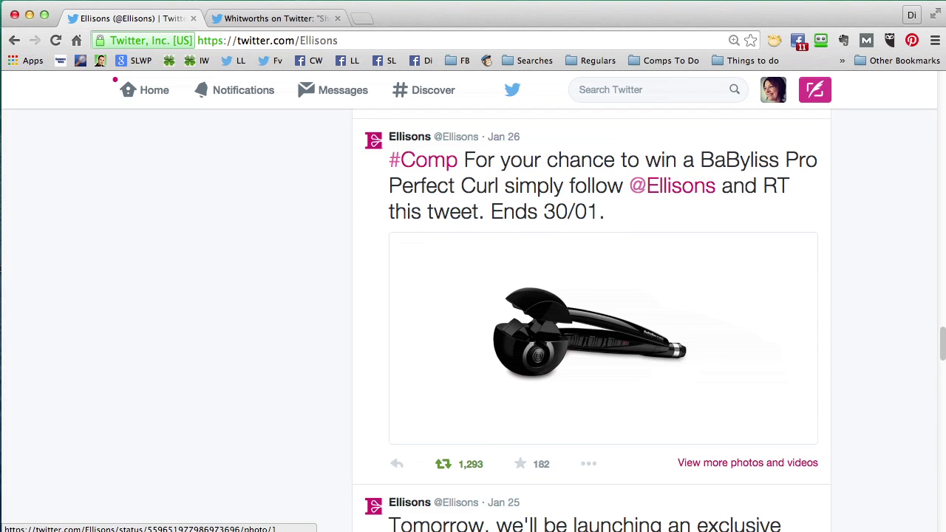
{"action": "key", "text": "super+Left"}
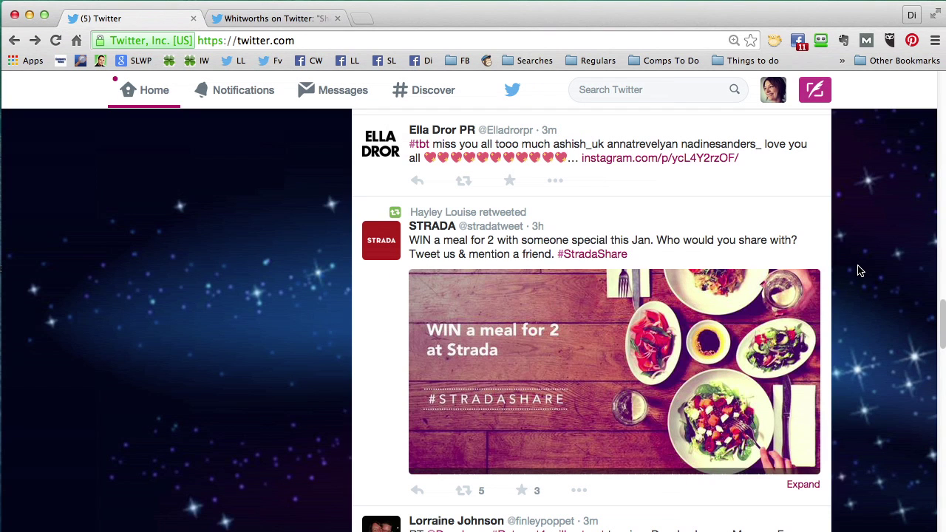
- Open the STRADA meal-for-two competition tweet and copy its #StradaShare hashtag
{"action": "left_click", "coordinate": [538, 227]}
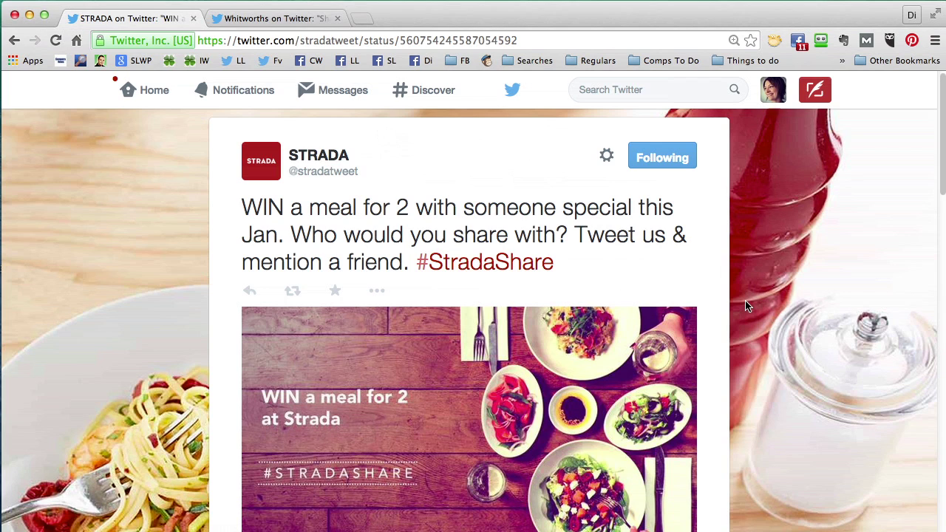
{"action": "left_click_drag", "start_coordinate": [578, 264], "coordinate": [418, 270]}
{"action": "key", "text": "super+c"}
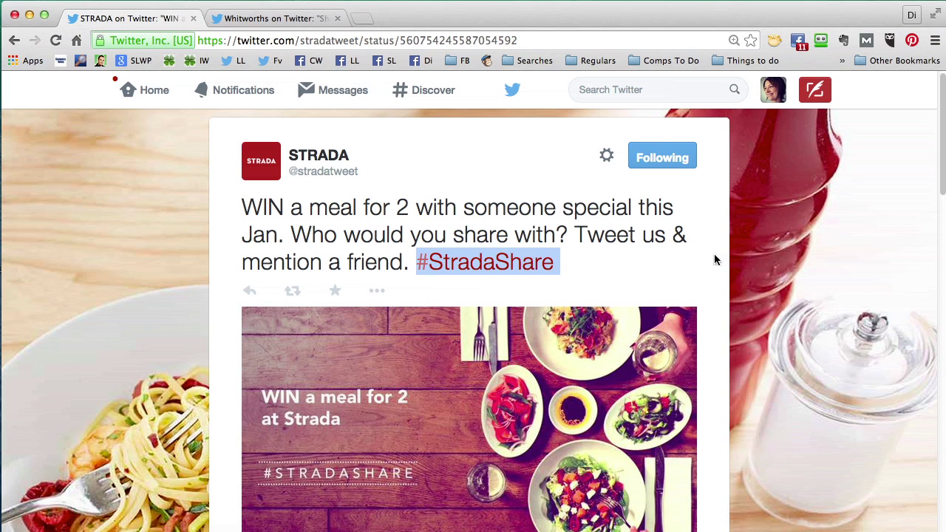
{"action": "scroll", "coordinate": [732, 285], "scroll_direction": "down", "scroll_amount": 1}
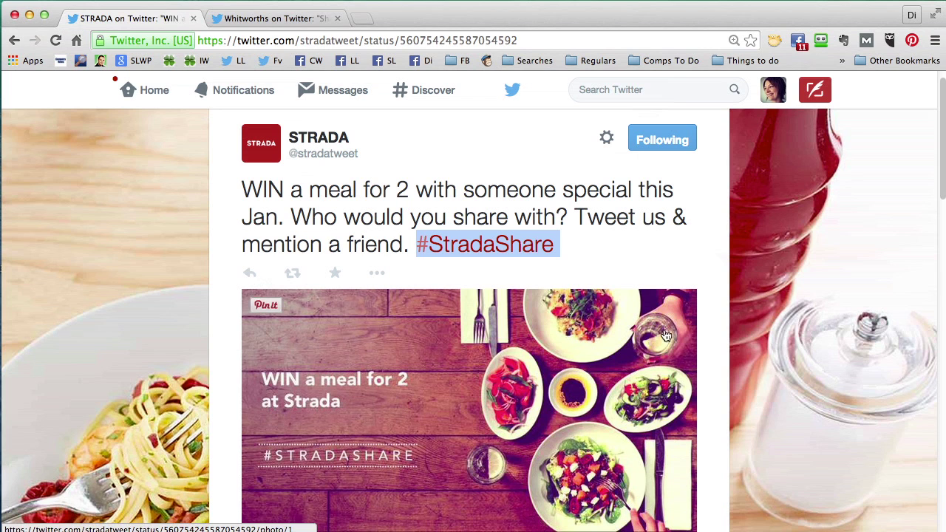
{"action": "scroll", "coordinate": [732, 345], "scroll_direction": "down", "scroll_amount": 5}
{"action": "scroll", "coordinate": [734, 347], "scroll_direction": "down", "scroll_amount": 2}
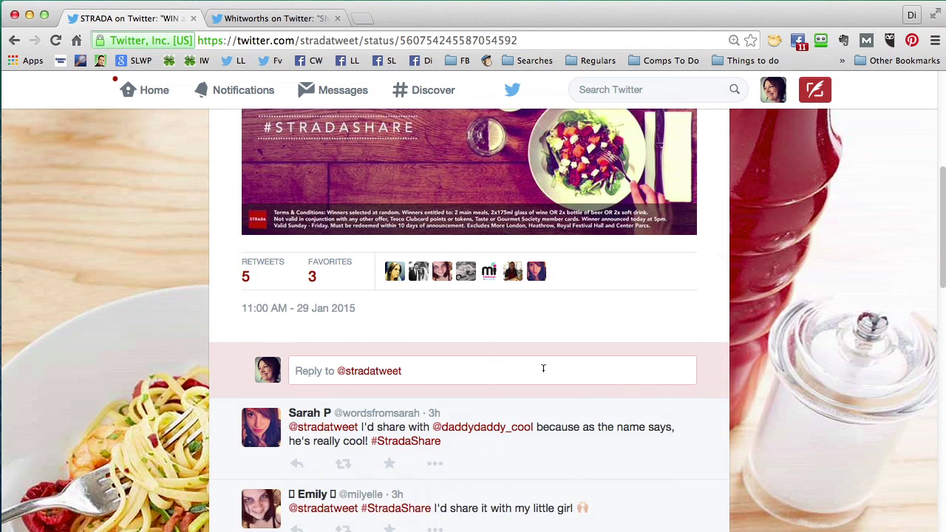
- Send a reply to STRADA saying 'I'd share with' a friend's handle, plus #StradaShare
{"action": "left_click", "coordinate": [416, 375]}
{"action": "type", "text": "I'"}
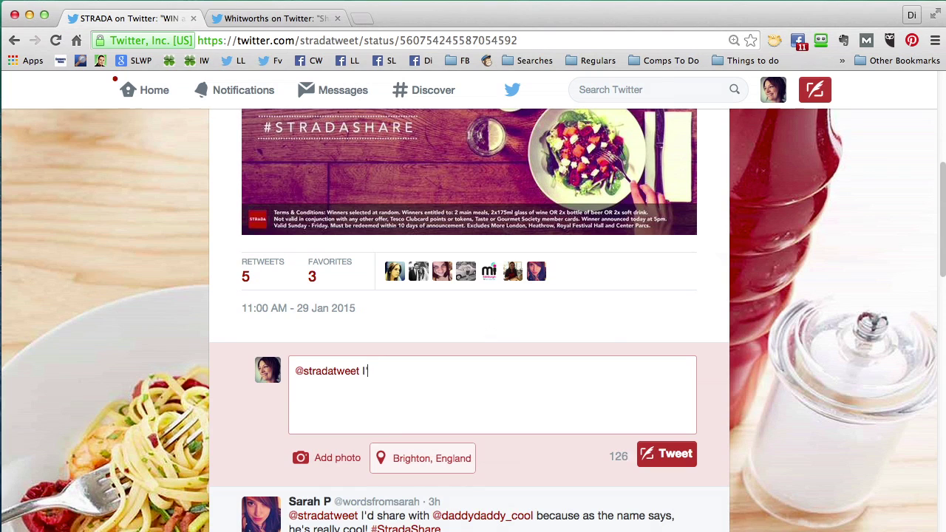
{"action": "type", "text": "d share with @"}
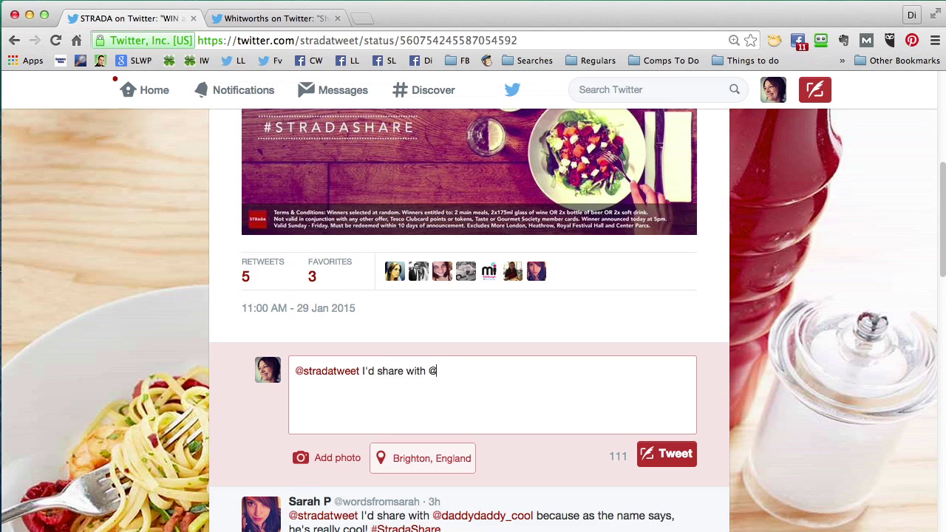
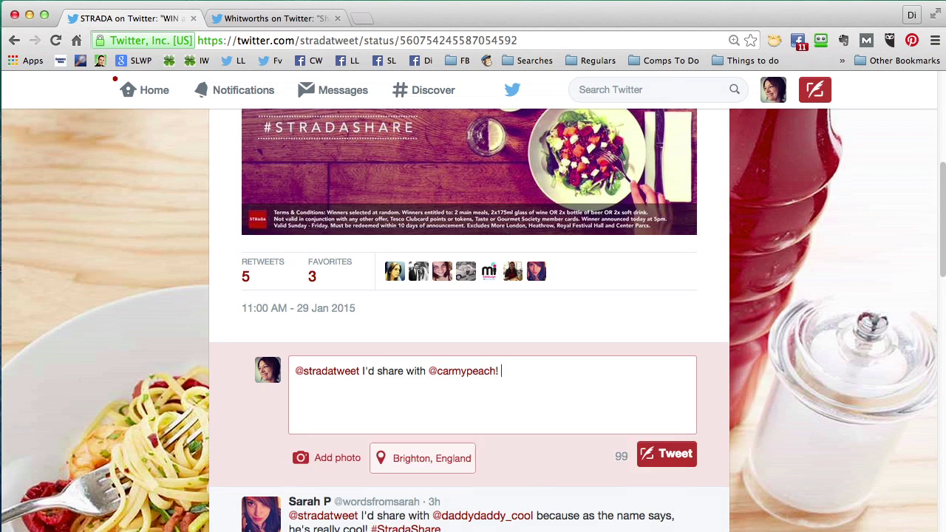
{"action": "key", "text": "super+v"}
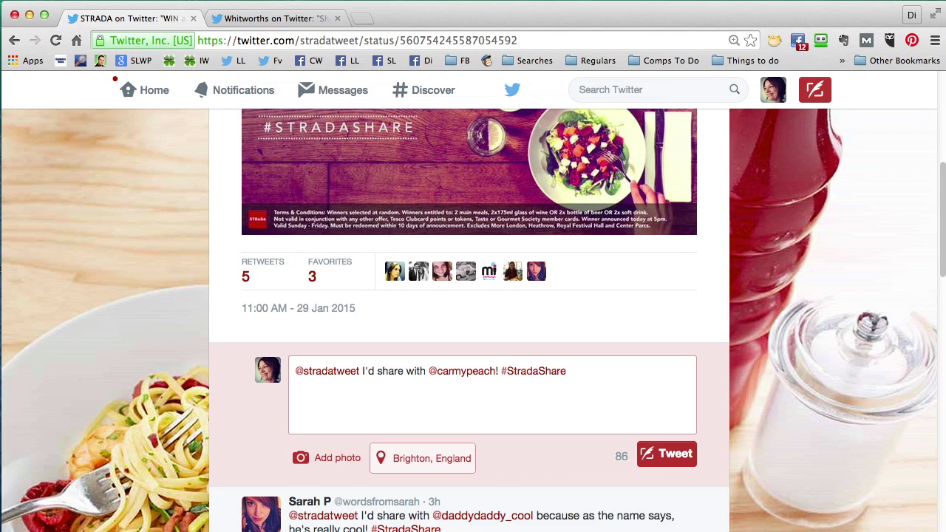
{"action": "left_click", "coordinate": [673, 453]}
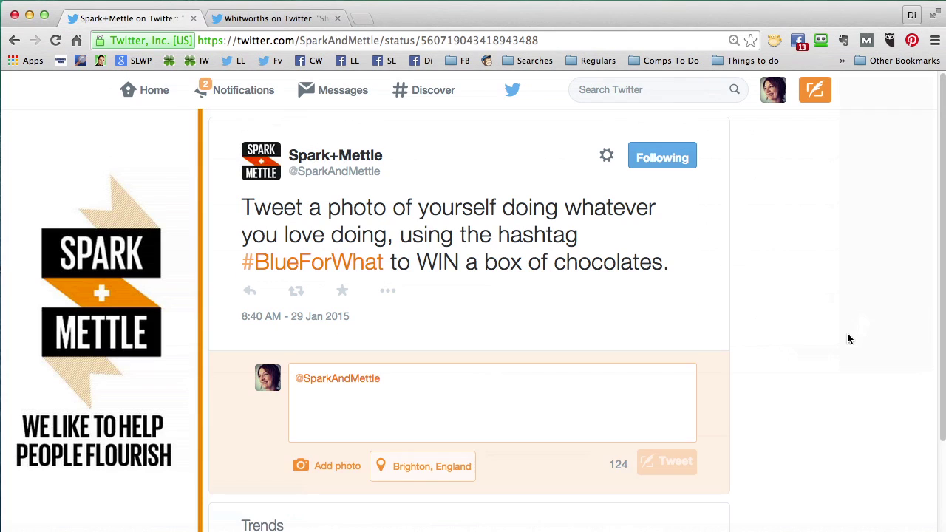
- Start a reply to the Spark+Mettle competition and attach the Leapfrog.jpg photo
{"action": "left_click", "coordinate": [848, 338]}
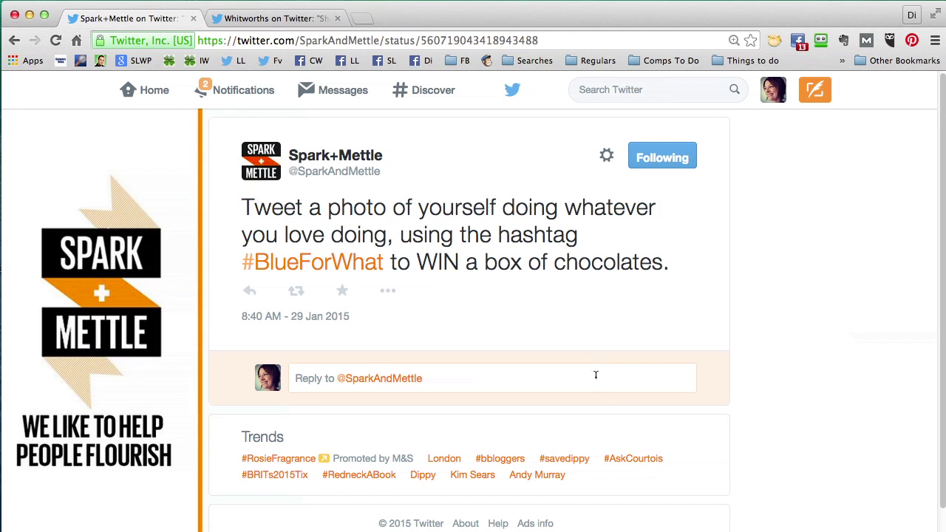
{"action": "left_click", "coordinate": [476, 378]}
{"action": "left_click", "coordinate": [318, 465]}
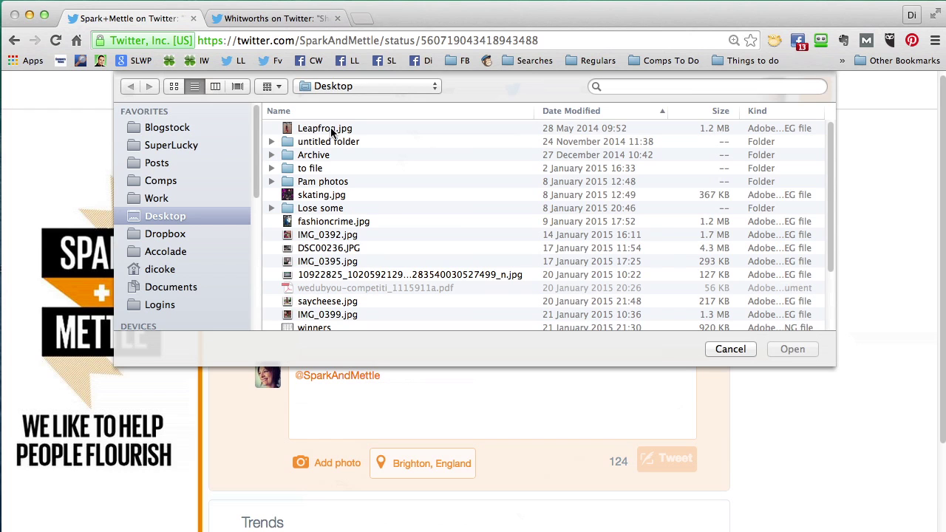
{"action": "double_click", "coordinate": [330, 130]}
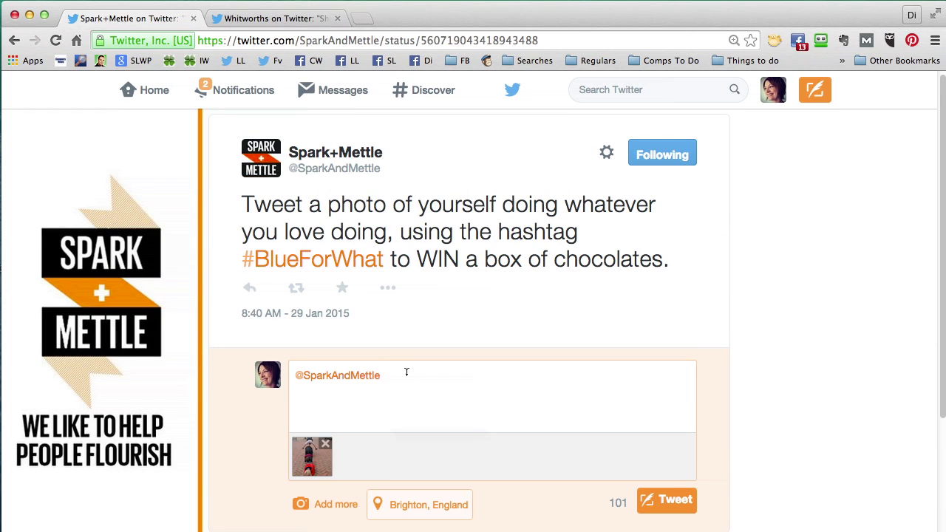
- Post the photo reply with the text 'I love leapfrogging! #BlueForWhat'
{"action": "left_click_drag", "start_coordinate": [385, 259], "coordinate": [239, 258]}
{"action": "key", "text": "ctrl+c"}
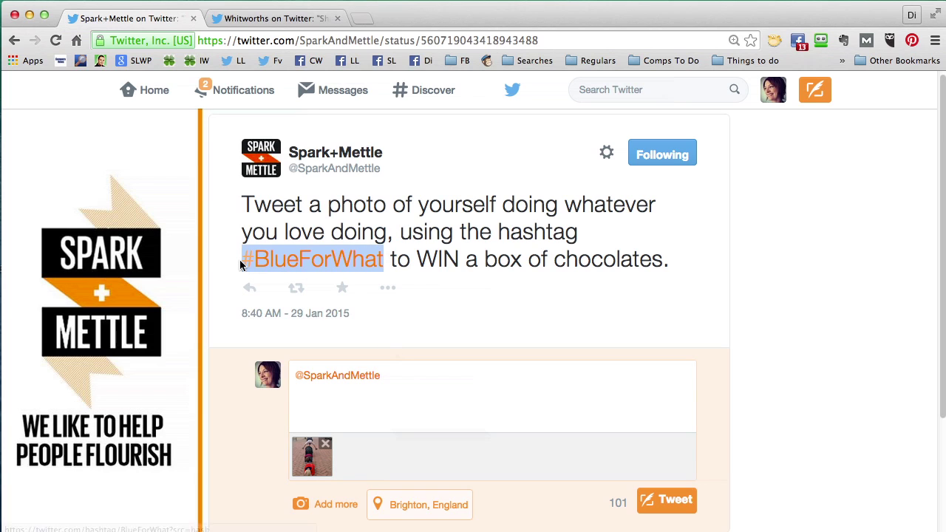
{"action": "left_click", "coordinate": [424, 384]}
{"action": "type", "text": "I"}
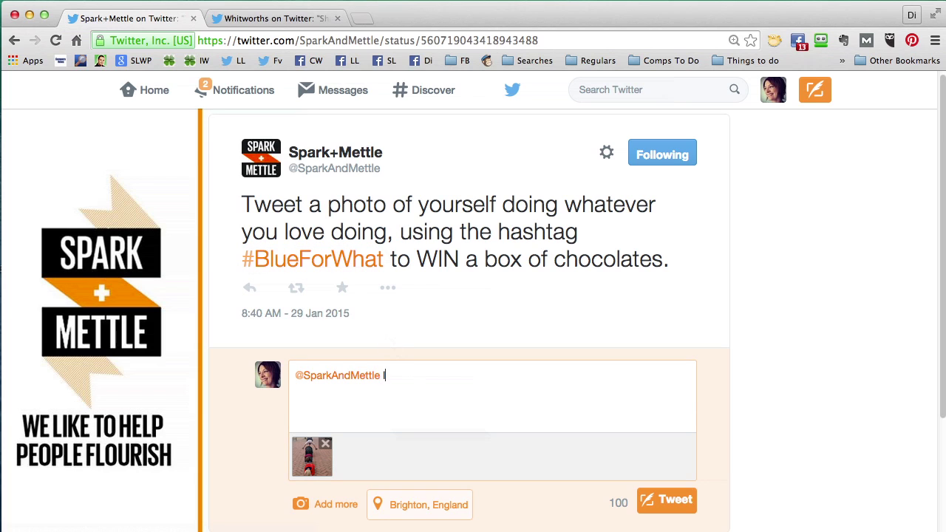
{"action": "type", "text": " love leapfrogging!"}
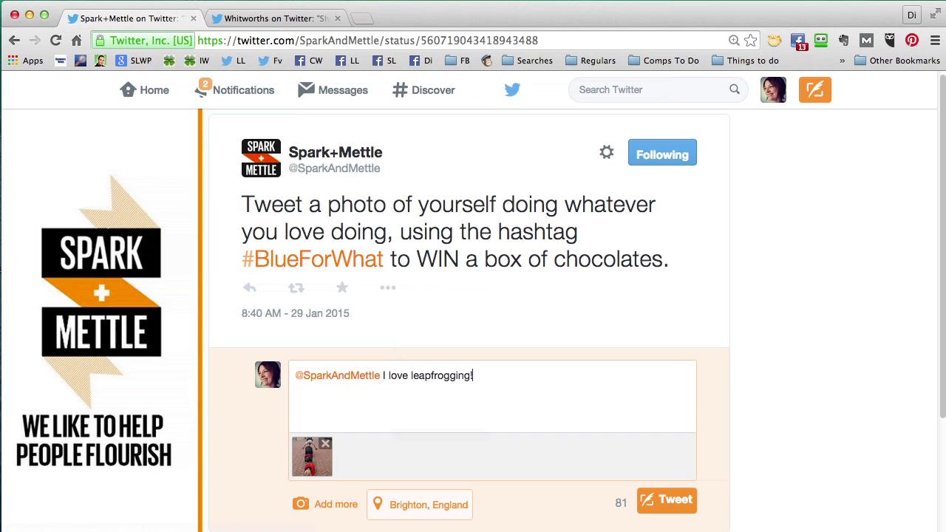
{"action": "key", "text": "ctrl+v"}
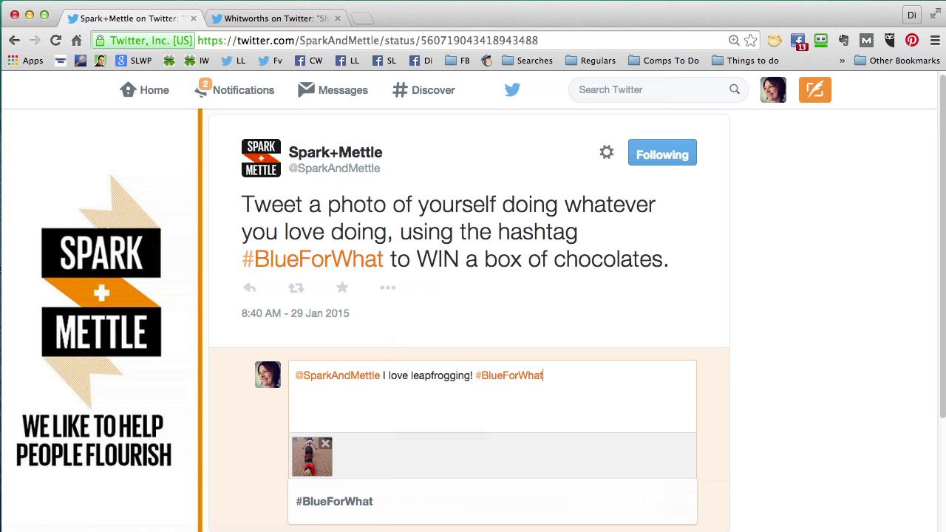
{"action": "scroll", "coordinate": [756, 344], "scroll_direction": "down", "scroll_amount": 1}
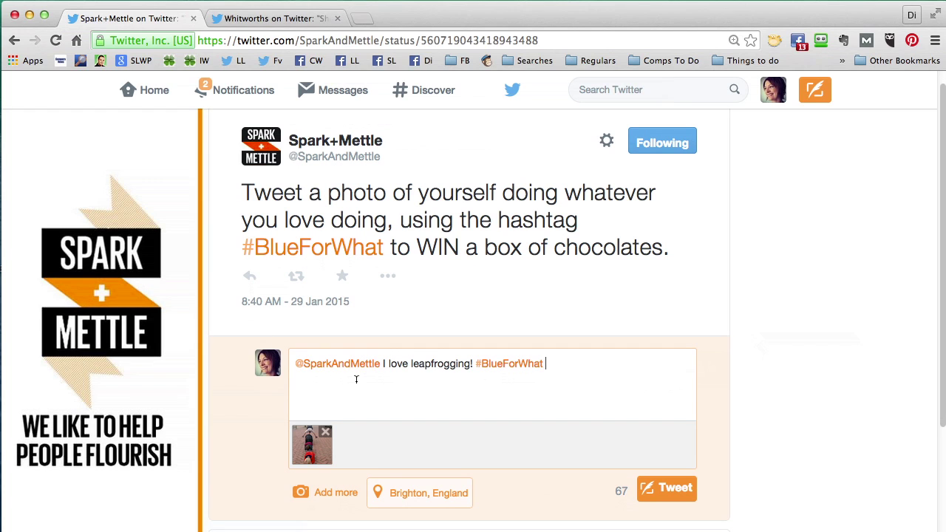
{"action": "left_click", "coordinate": [674, 494]}
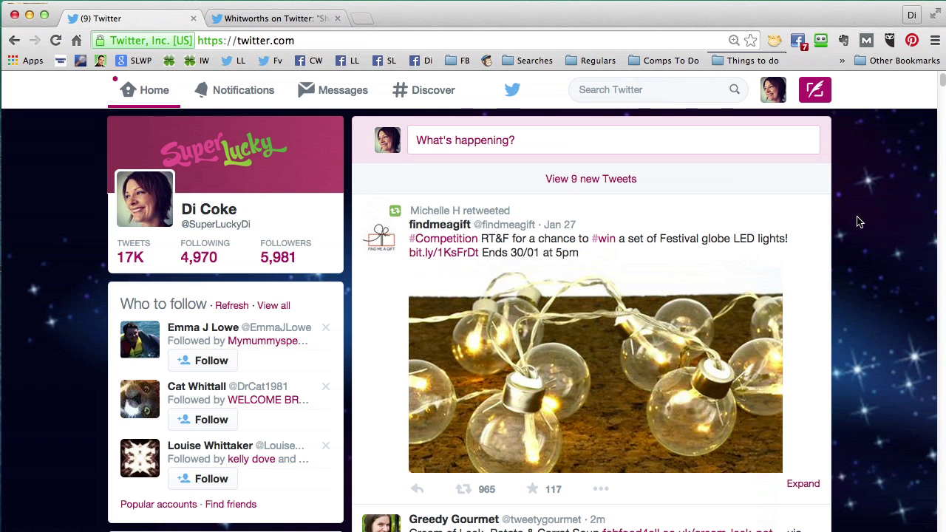
- Search Twitter for 'rt follow win' and show all results instead of top ones
{"action": "left_click", "coordinate": [639, 89]}
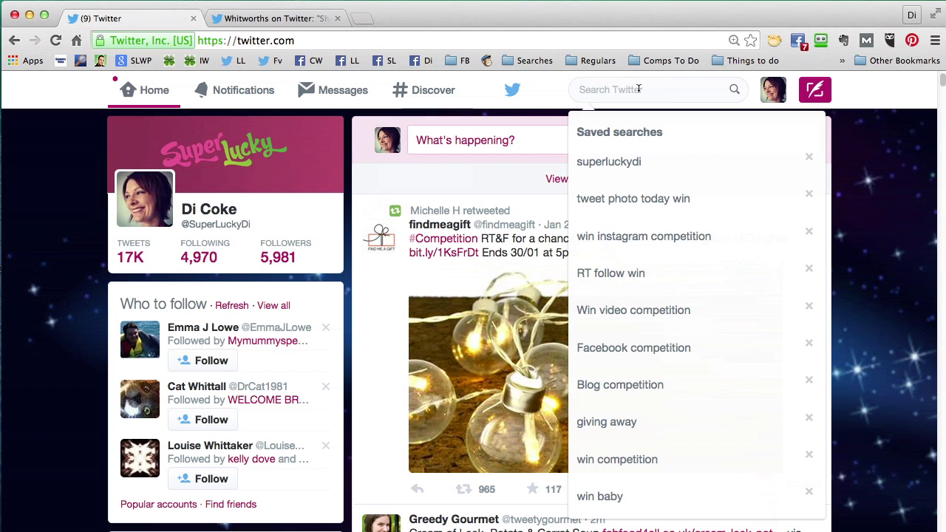
{"action": "type", "text": "rt"}
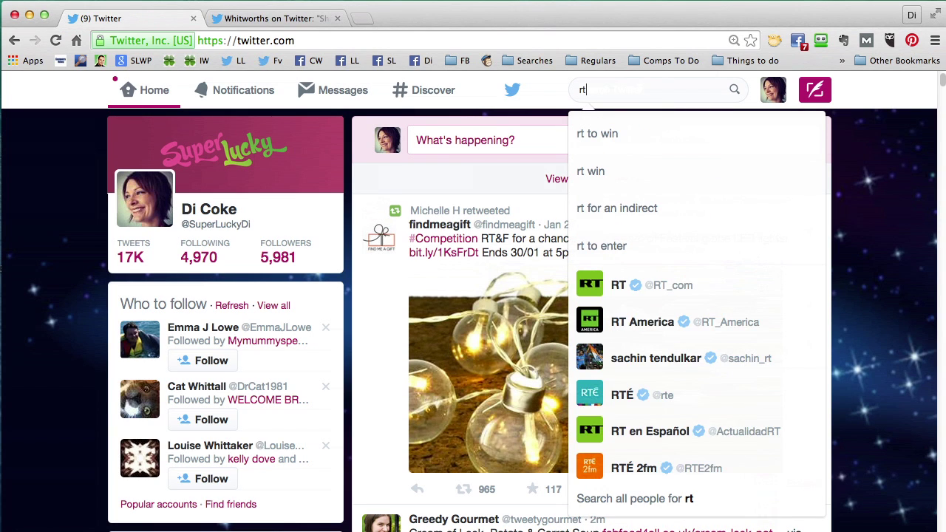
{"action": "type", "text": " follow win"}
{"action": "key", "text": "Return"}
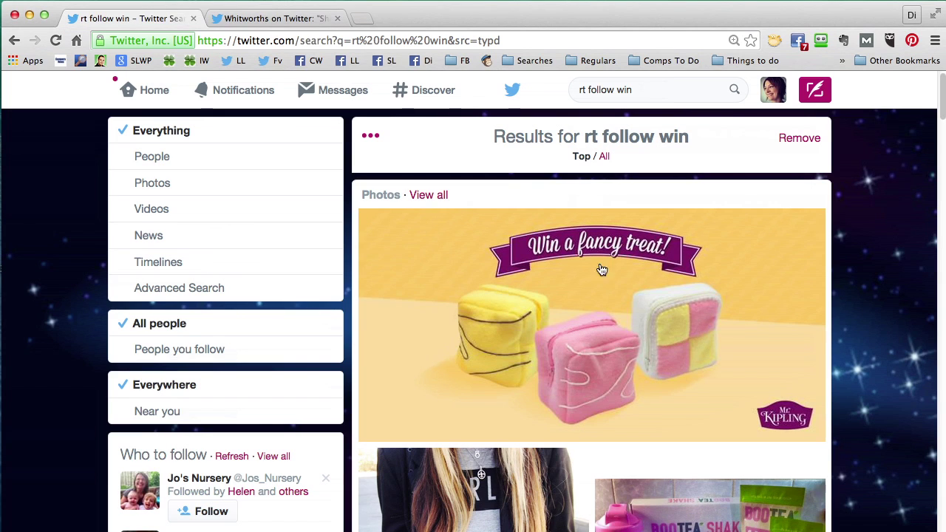
{"action": "left_click", "coordinate": [606, 158]}
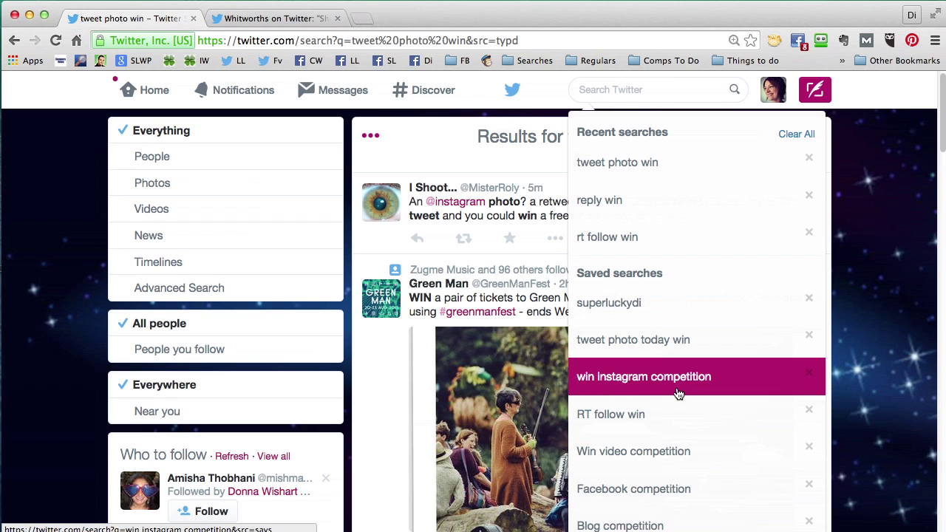
- Dismiss the search suggestions, scroll through the home timeline's competition tweets, then view Notifications
{"action": "left_click", "coordinate": [888, 174]}
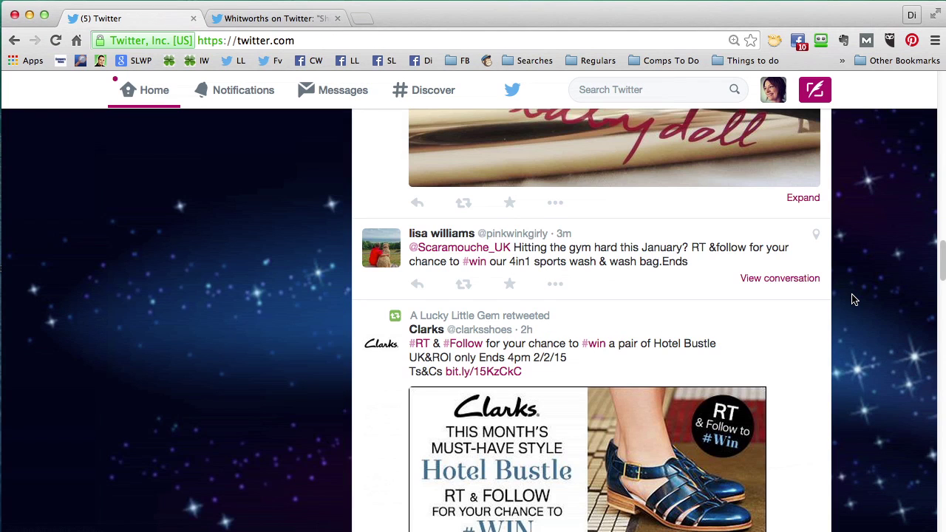
{"action": "scroll", "coordinate": [854, 300], "scroll_direction": "down", "scroll_amount": 2}
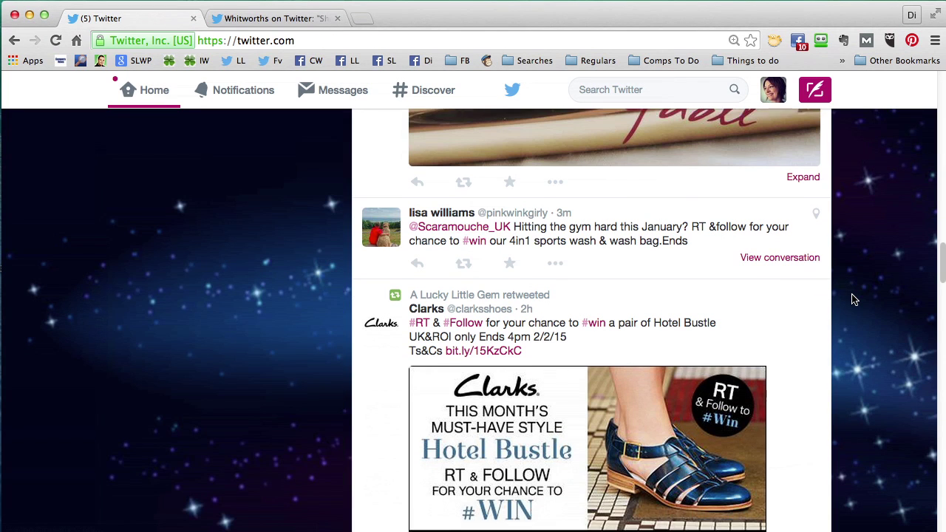
{"action": "scroll", "coordinate": [854, 299], "scroll_direction": "down", "scroll_amount": 5}
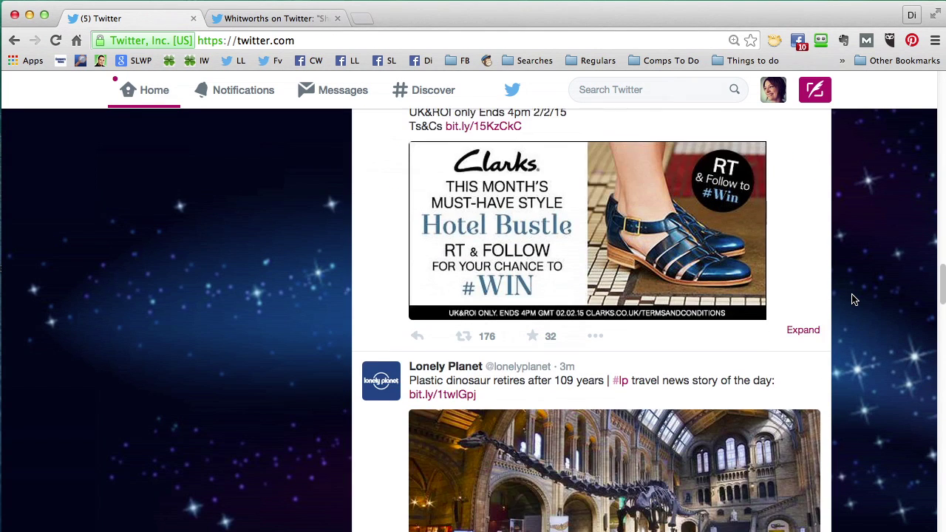
{"action": "scroll", "coordinate": [854, 299], "scroll_direction": "down", "scroll_amount": 2}
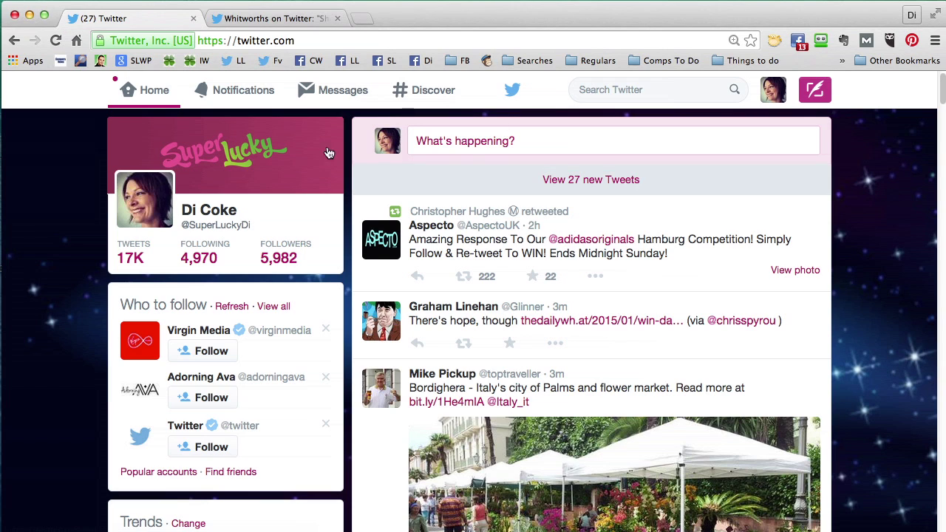
{"action": "left_click", "coordinate": [238, 98]}
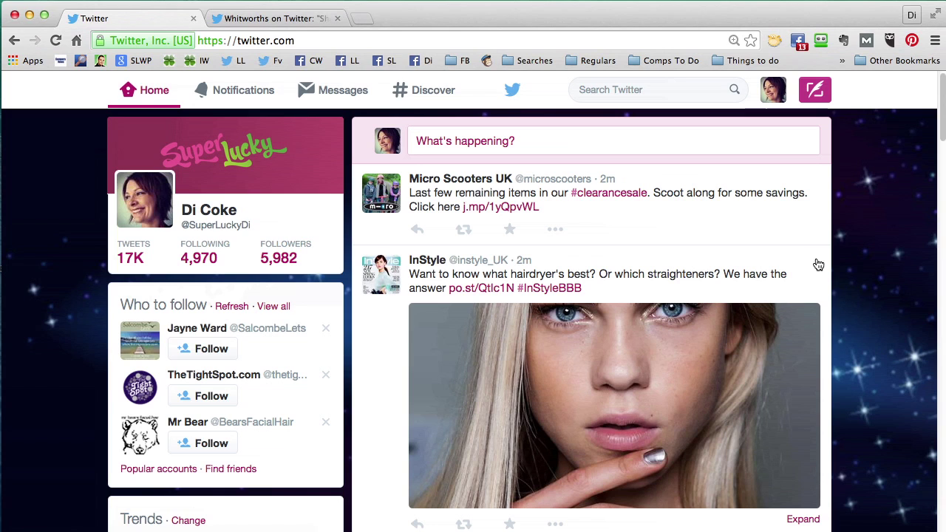
- Favourite the Micro Scooters tweet and go to the account's own profile
{"action": "left_click", "coordinate": [510, 231]}
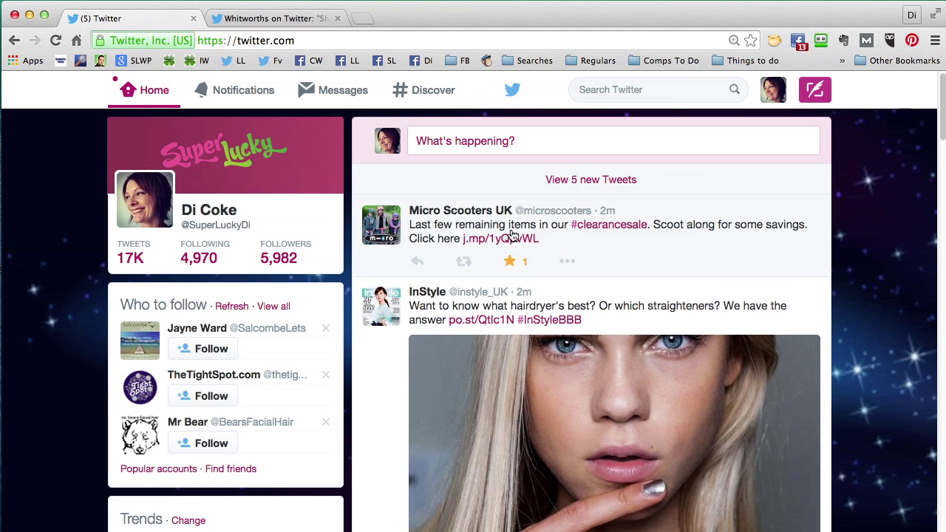
{"action": "left_click", "coordinate": [764, 127]}
{"action": "left_click", "coordinate": [773, 95]}
{"action": "left_click", "coordinate": [766, 139]}
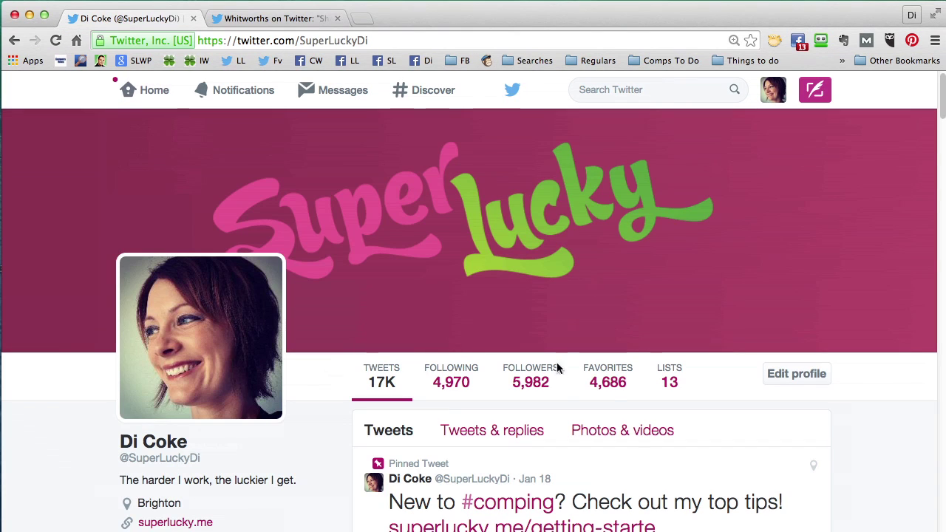
- Show the profile's favourited tweets and scroll through them to confirm the Micro Scooters tweet
{"action": "left_click", "coordinate": [623, 380]}
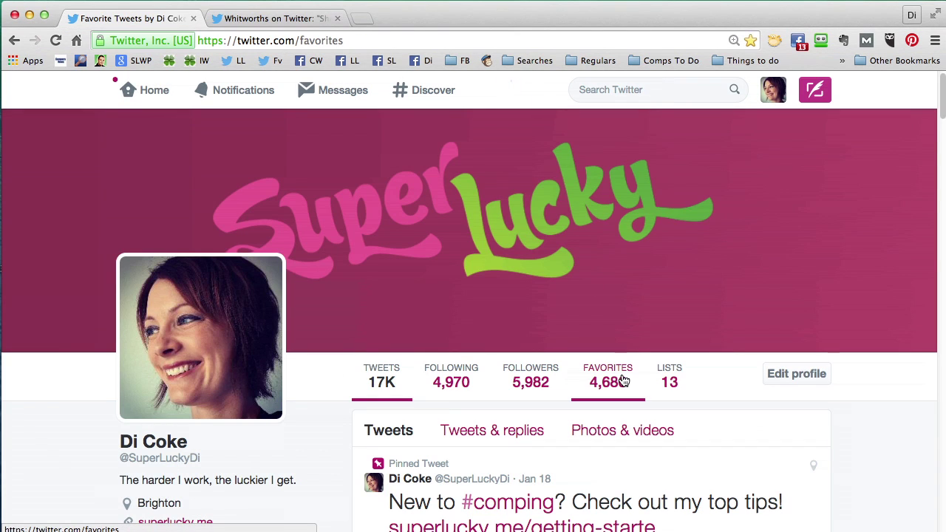
{"action": "scroll", "coordinate": [900, 443], "scroll_direction": "down", "scroll_amount": 1}
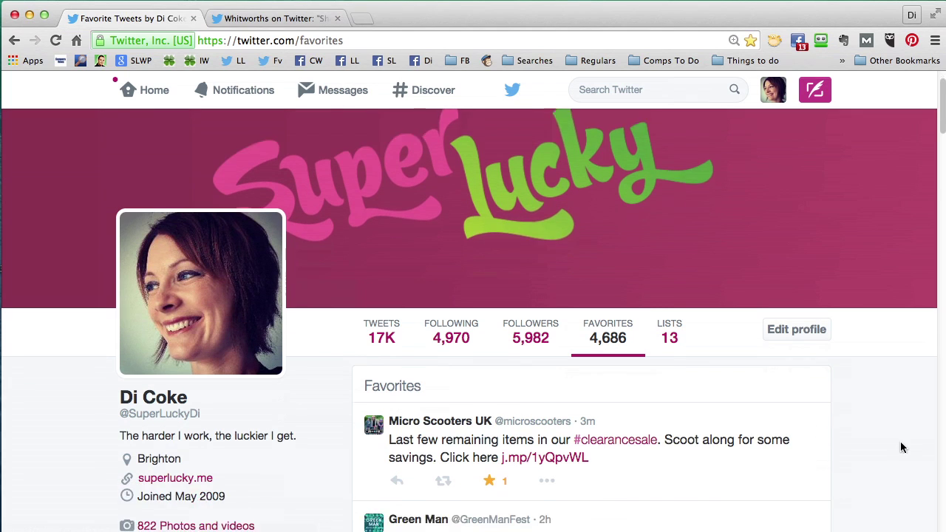
{"action": "scroll", "coordinate": [900, 447], "scroll_direction": "down", "scroll_amount": 1}
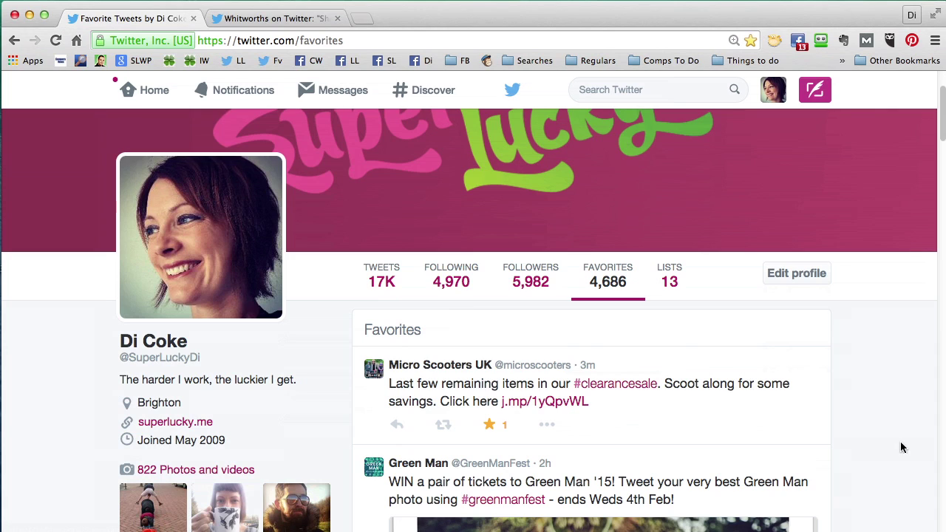
{"action": "scroll", "coordinate": [900, 448], "scroll_direction": "down", "scroll_amount": 5}
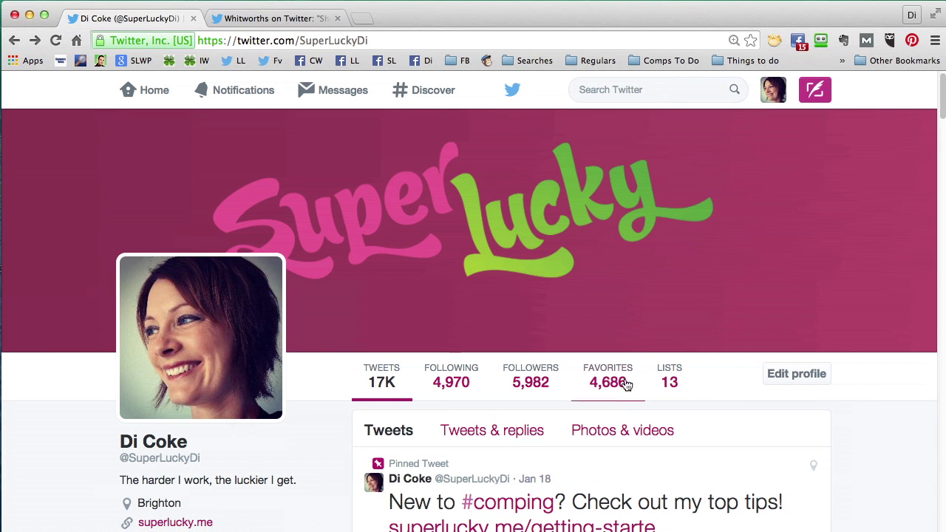
- Open the account's 13 lists and scroll down to the 'Create a list' box with its 'Create new list' button
{"action": "left_click", "coordinate": [670, 374]}
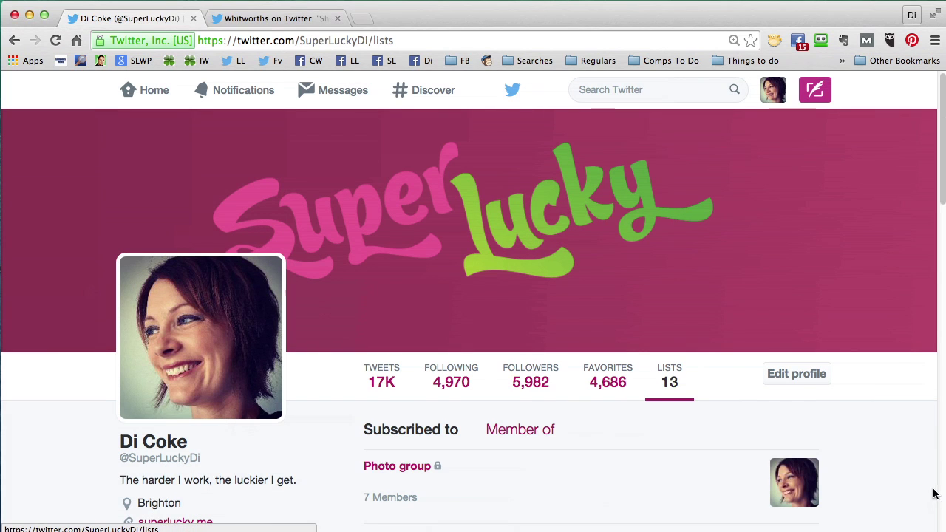
{"action": "scroll", "coordinate": [894, 475], "scroll_direction": "down", "scroll_amount": 2}
{"action": "scroll", "coordinate": [894, 475], "scroll_direction": "down", "scroll_amount": 1}
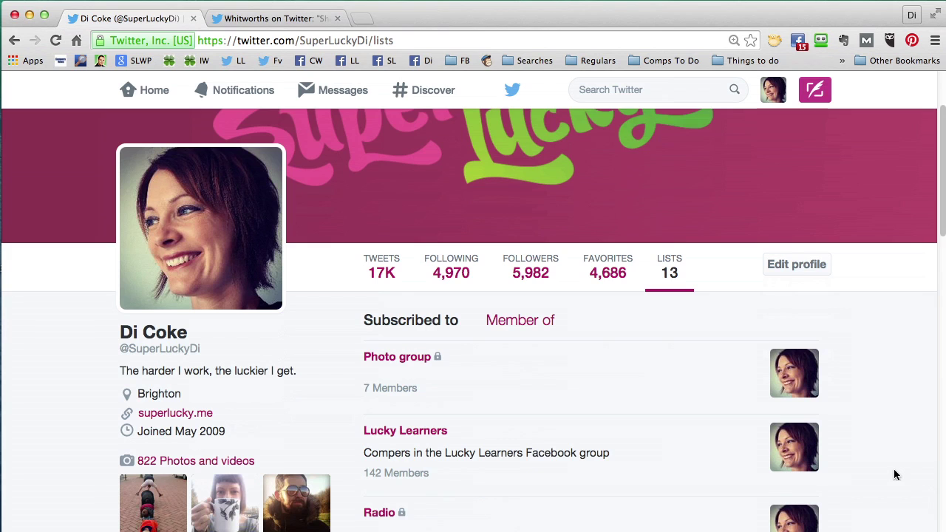
{"action": "scroll", "coordinate": [894, 475], "scroll_direction": "down", "scroll_amount": 1}
{"action": "scroll", "coordinate": [894, 475], "scroll_direction": "down", "scroll_amount": 2}
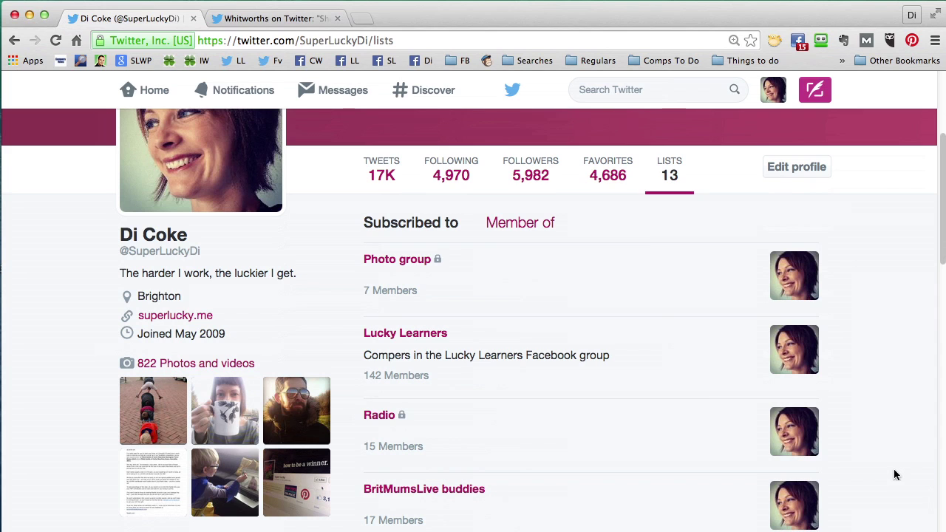
{"action": "scroll", "coordinate": [891, 466], "scroll_direction": "up", "scroll_amount": 4}
{"action": "scroll", "coordinate": [884, 458], "scroll_direction": "down", "scroll_amount": 3}
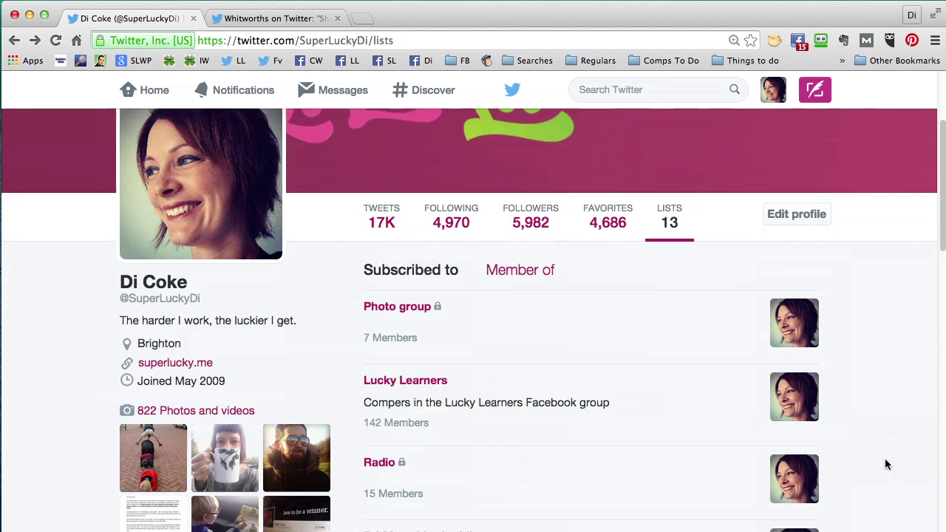
{"action": "scroll", "coordinate": [886, 464], "scroll_direction": "down", "scroll_amount": 10}
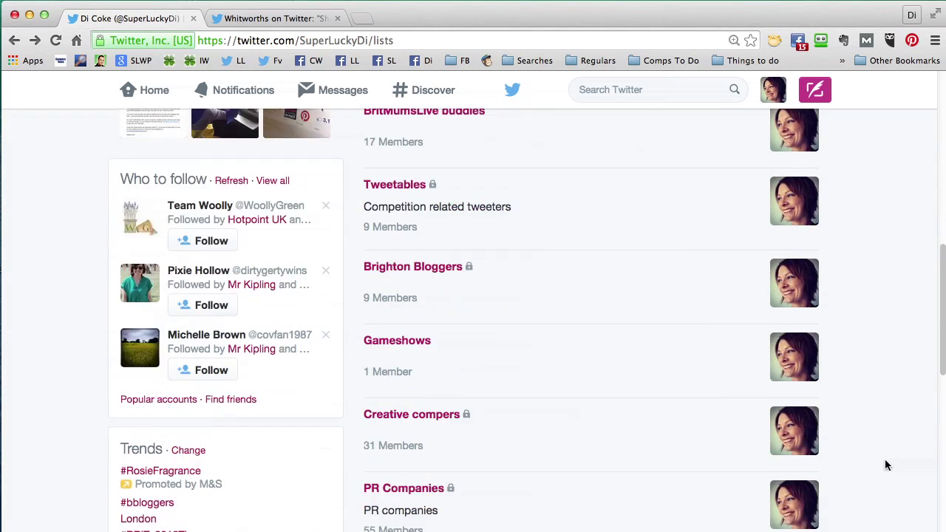
{"action": "scroll", "coordinate": [887, 465], "scroll_direction": "down", "scroll_amount": 8}
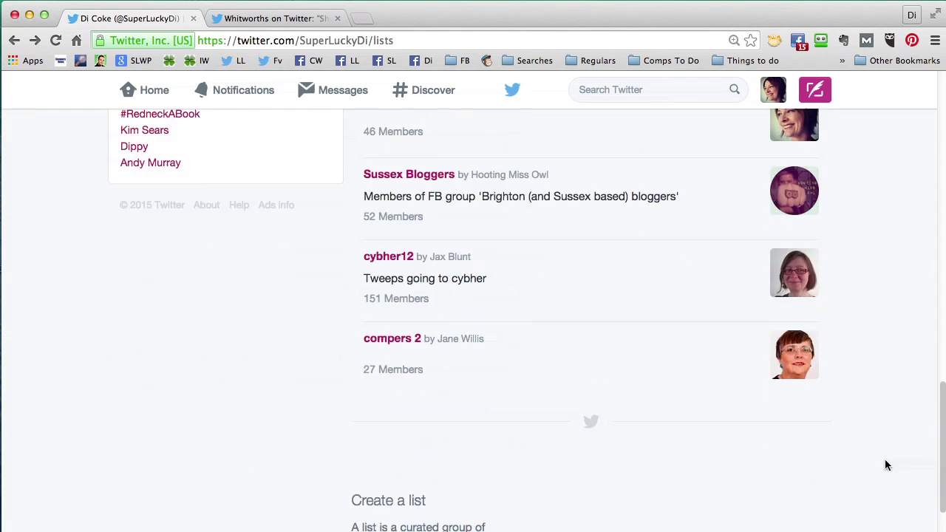
{"action": "scroll", "coordinate": [886, 465], "scroll_direction": "down", "scroll_amount": 2}
{"action": "left_click", "coordinate": [660, 169]}
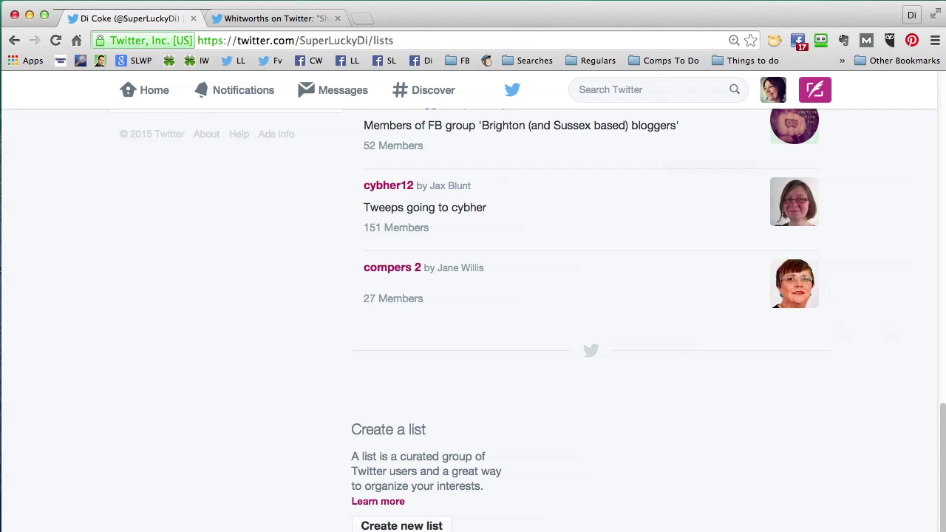
- Create a new private list named 'compers 2'
{"action": "left_click", "coordinate": [404, 525]}
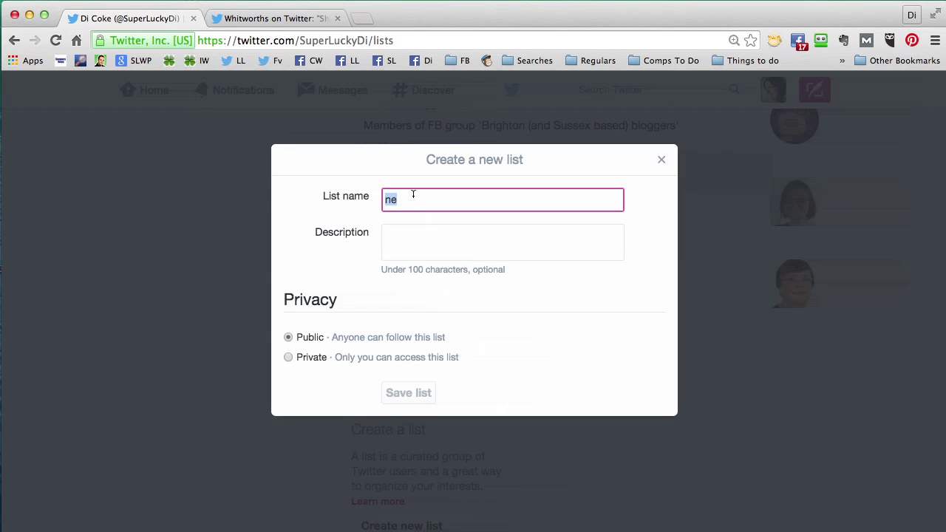
{"action": "type", "text": "come"}
{"action": "key", "text": "BackSpace"}
{"action": "type", "text": "pers 2"}
{"action": "left_click", "coordinate": [289, 358]}
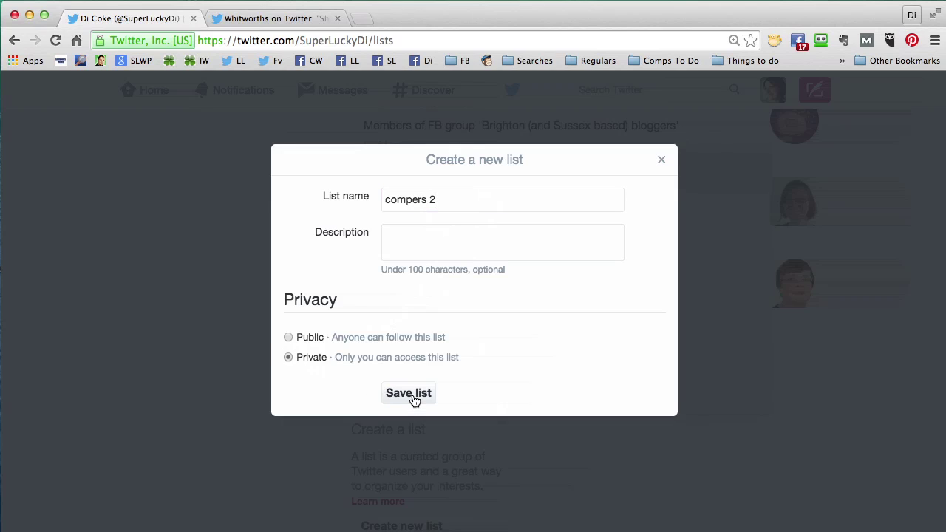
{"action": "left_click", "coordinate": [412, 394]}
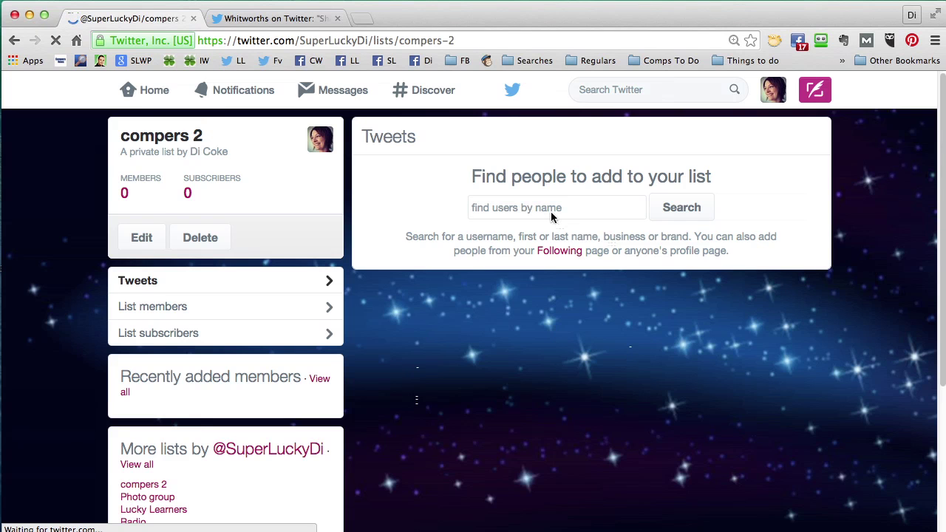
- Find the 'stralis' account and add it to the compers 2 list
{"action": "left_click", "coordinate": [551, 211]}
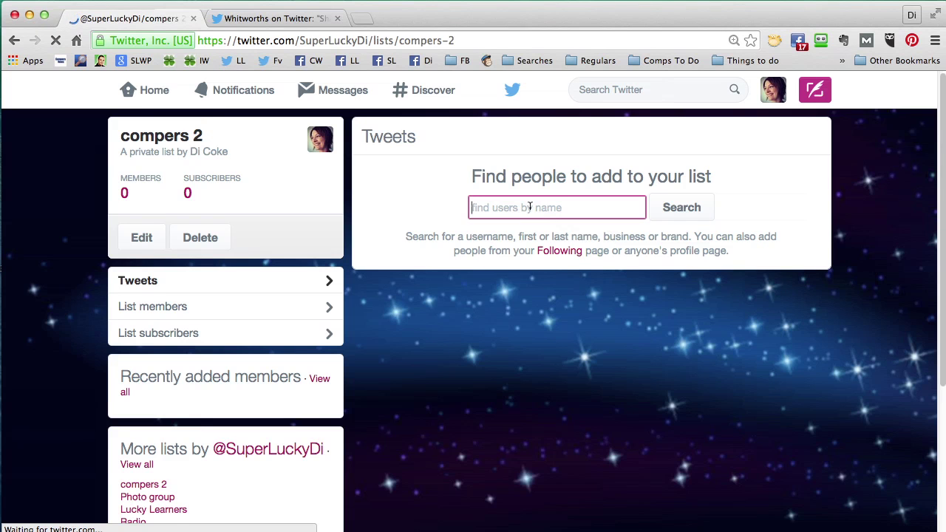
{"action": "type", "text": "stralisemiai"}
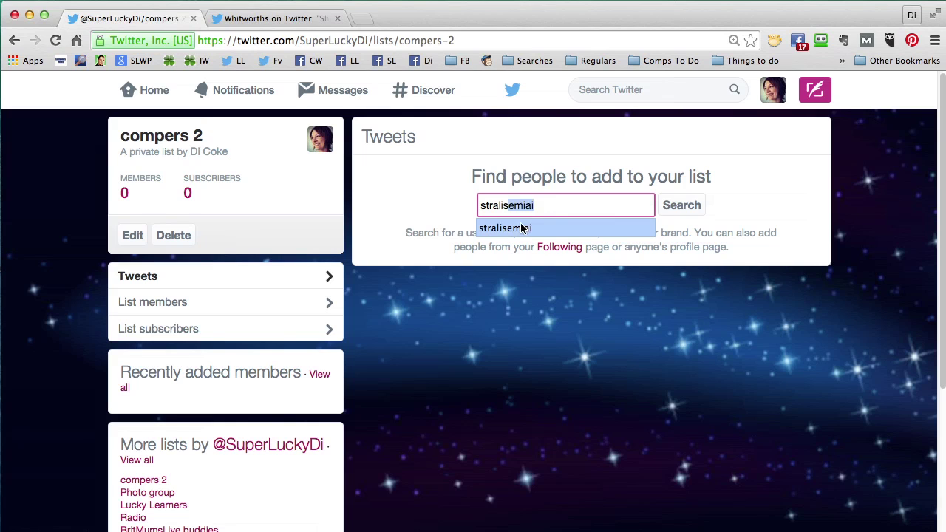
{"action": "left_click", "coordinate": [516, 228]}
{"action": "left_click", "coordinate": [676, 213]}
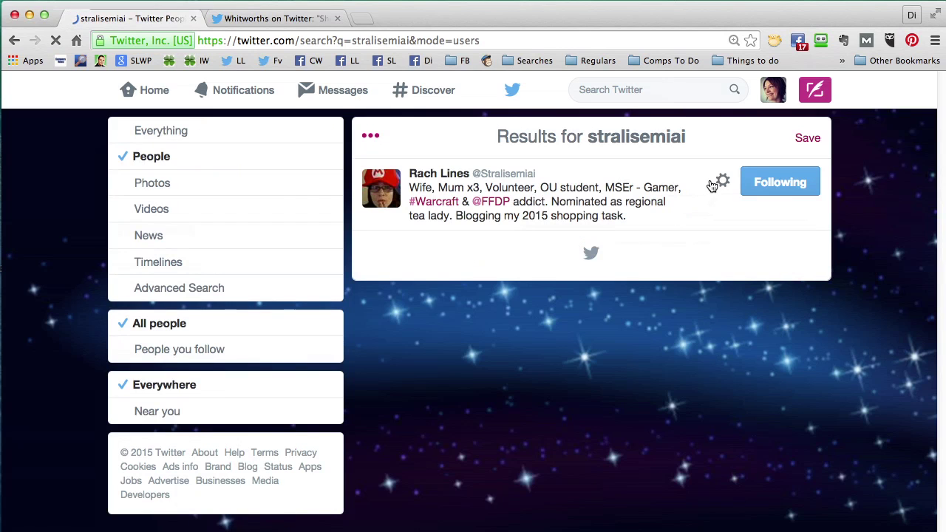
{"action": "left_click", "coordinate": [722, 182]}
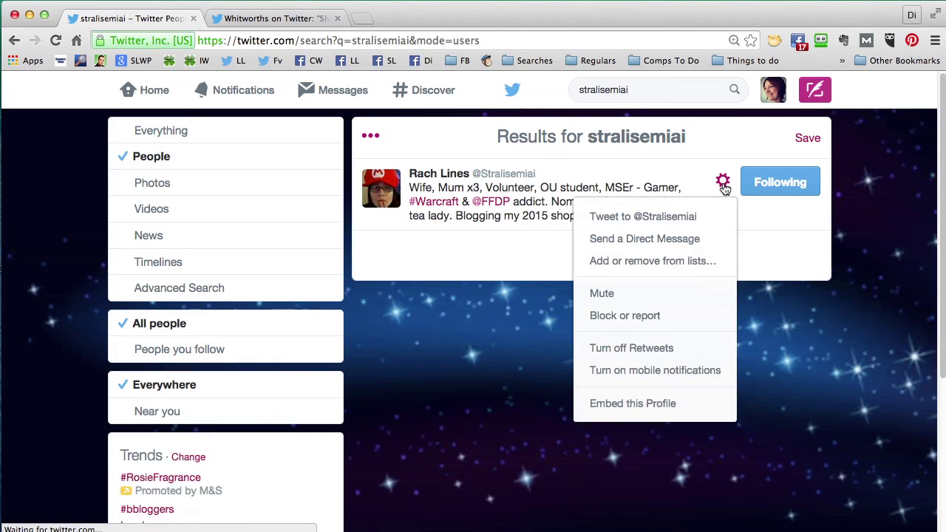
{"action": "left_click", "coordinate": [662, 263]}
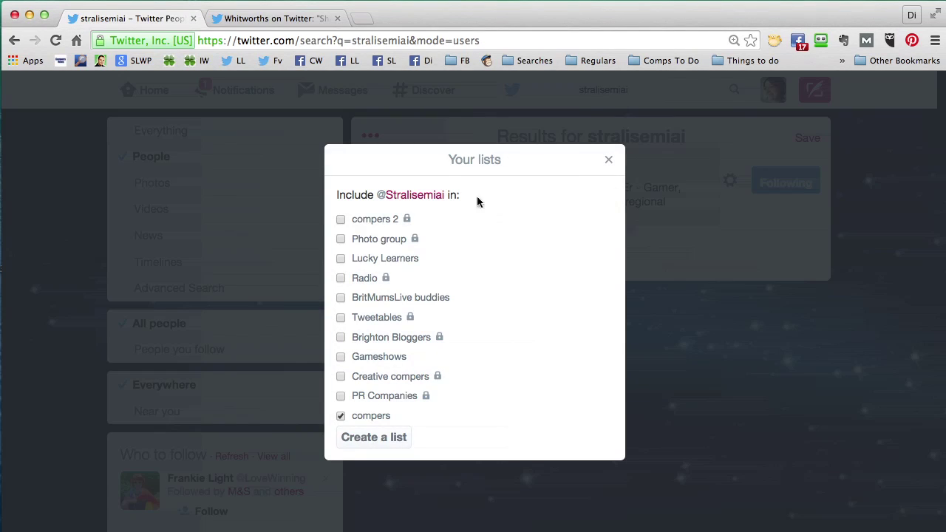
{"action": "left_click", "coordinate": [341, 221]}
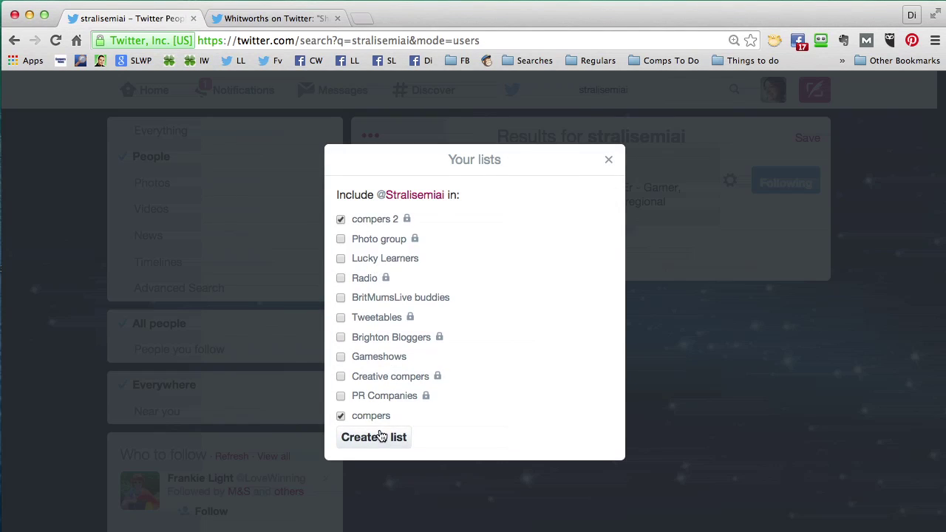
{"action": "left_click", "coordinate": [608, 160]}
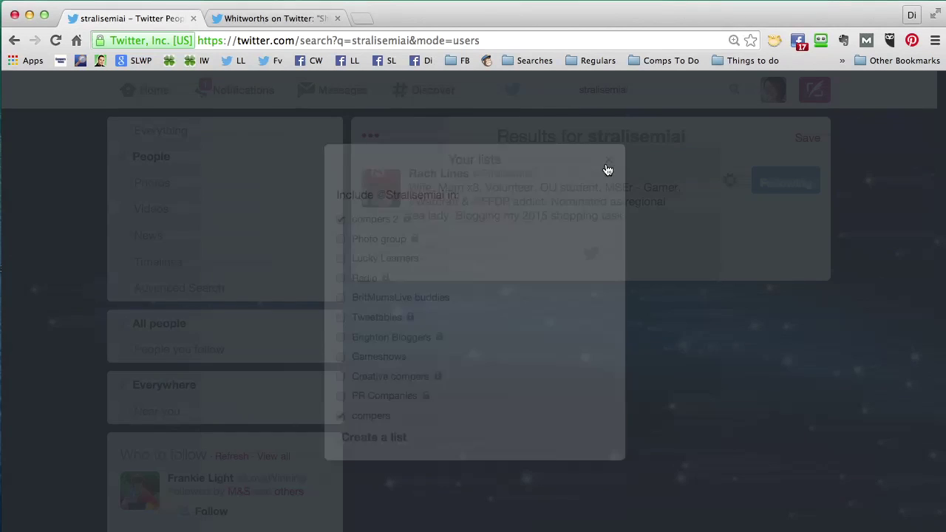
- Add a second pasted account to compers 2, then return to your own lists page
{"action": "left_click", "coordinate": [635, 89]}
{"action": "key", "text": "super+a"}
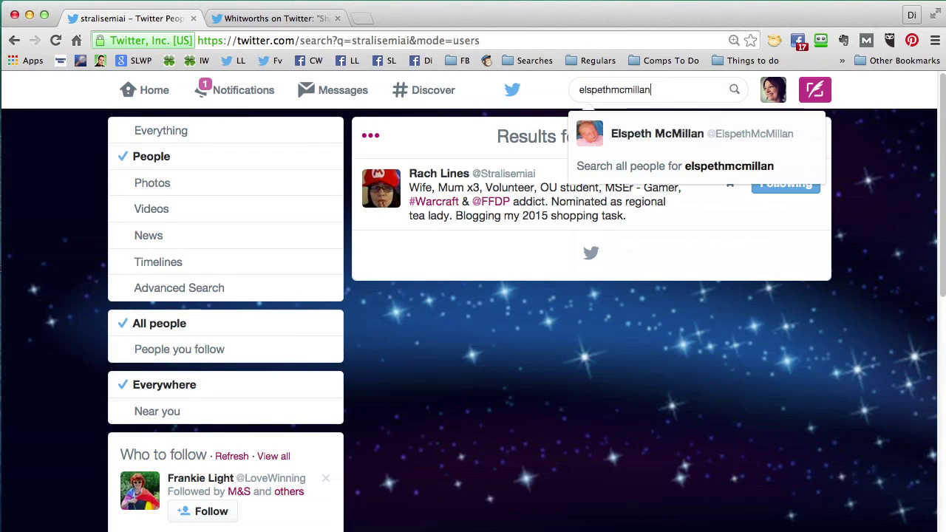
{"action": "left_click", "coordinate": [657, 135]}
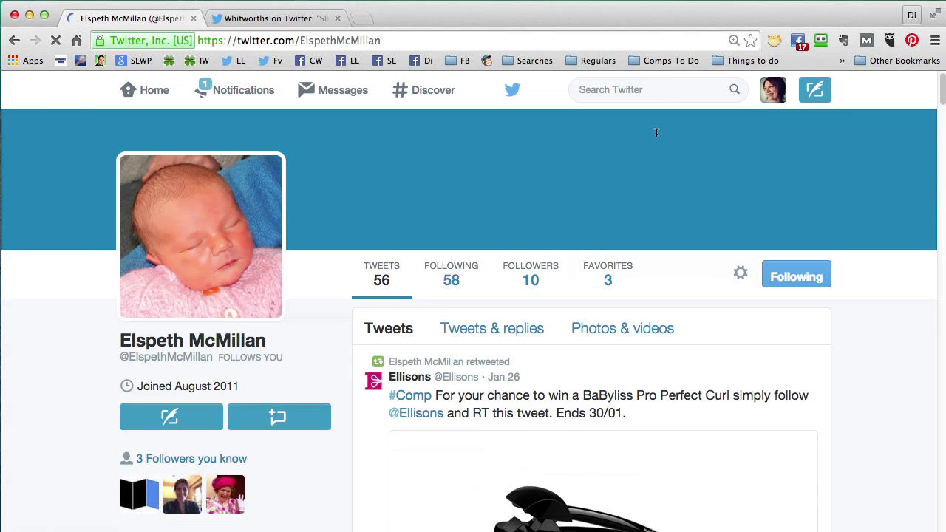
{"action": "left_click", "coordinate": [740, 275]}
{"action": "left_click", "coordinate": [678, 357]}
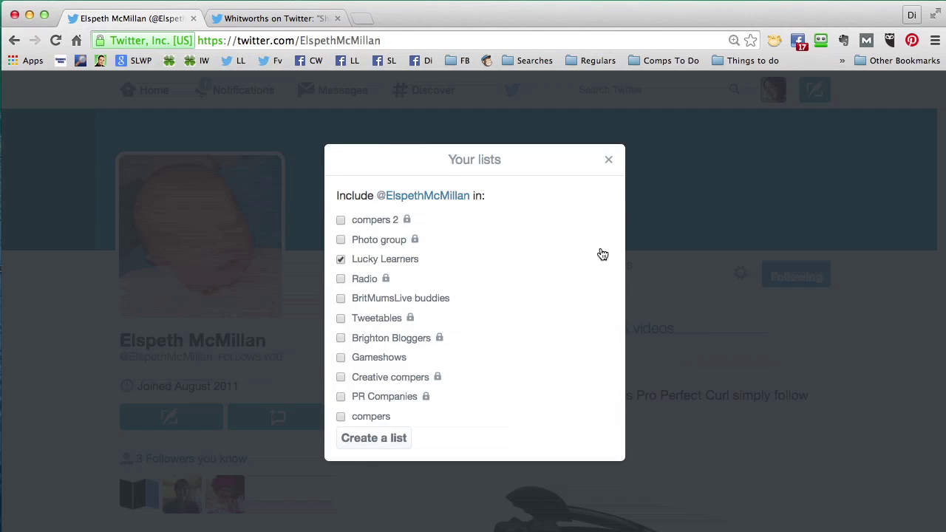
{"action": "left_click", "coordinate": [341, 220]}
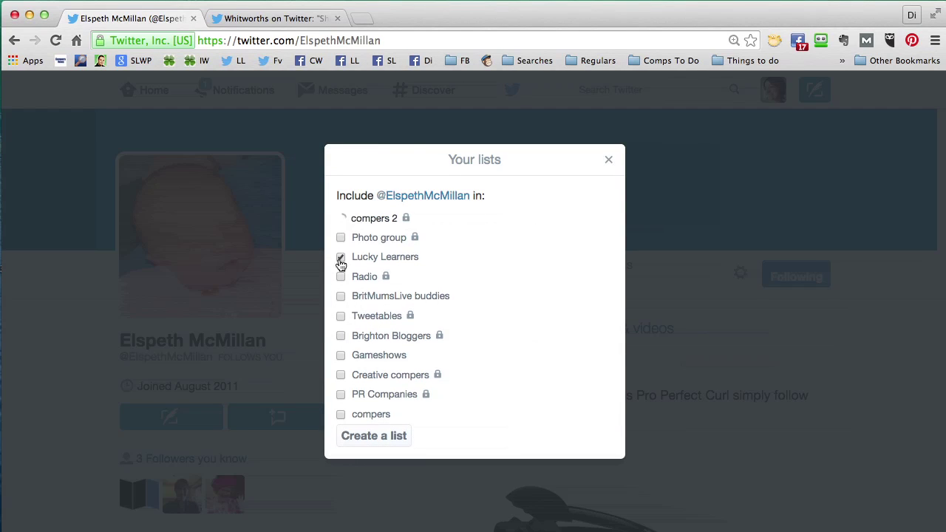
{"action": "left_click", "coordinate": [609, 161]}
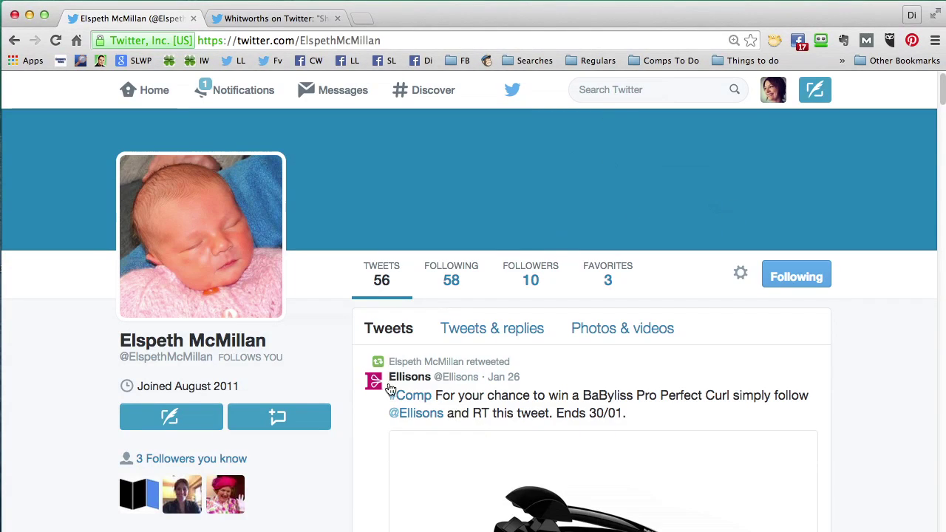
{"action": "left_click", "coordinate": [782, 90]}
{"action": "left_click", "coordinate": [729, 175]}
- Open compers 2 and retweet Mr Kipling's #BetterWithCake fancy purse competition, bringing its retweet count to 330
{"action": "scroll", "coordinate": [517, 311], "scroll_direction": "down", "scroll_amount": 3}
{"action": "left_click", "coordinate": [385, 266]}
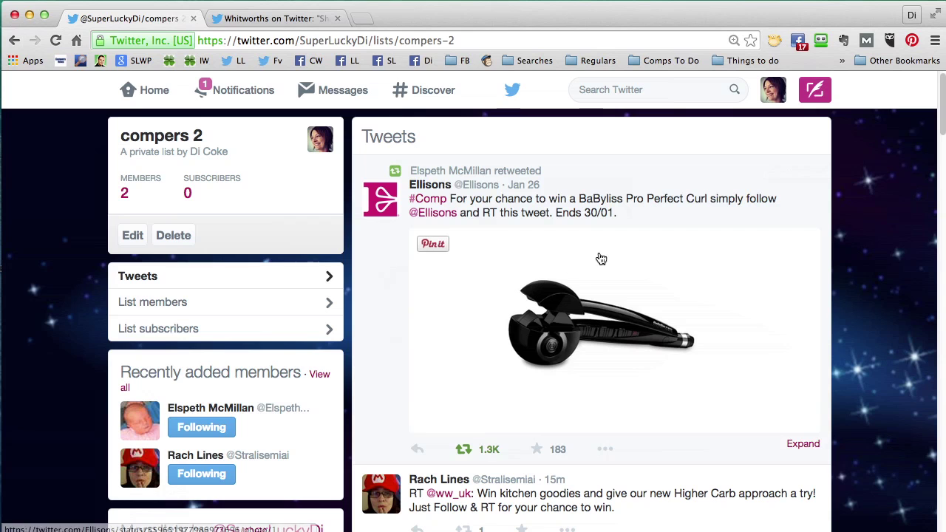
{"action": "scroll", "coordinate": [829, 341], "scroll_direction": "down", "scroll_amount": 2}
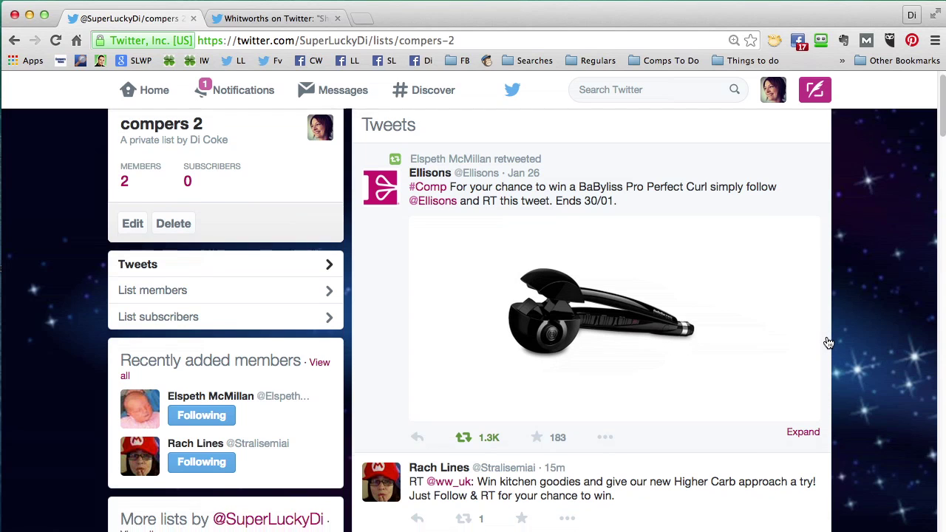
{"action": "scroll", "coordinate": [827, 343], "scroll_direction": "down", "scroll_amount": 8}
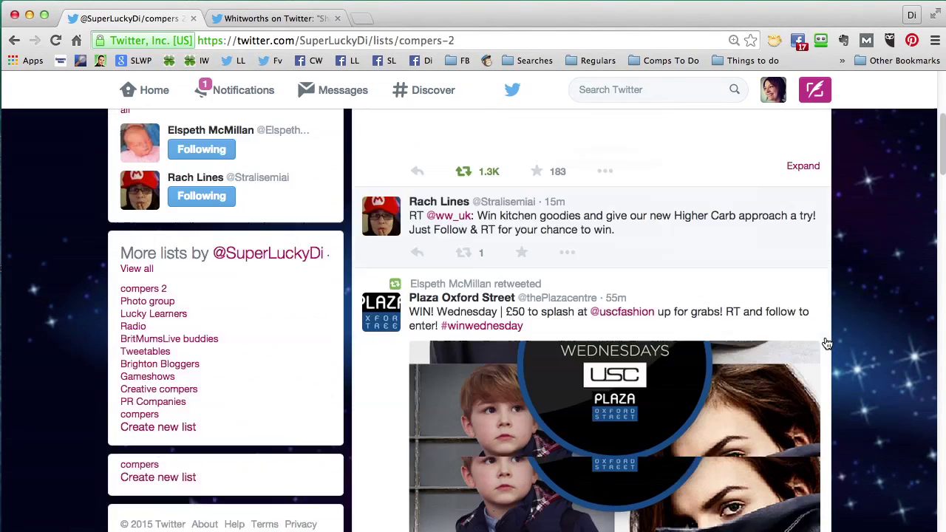
{"action": "scroll", "coordinate": [826, 343], "scroll_direction": "down", "scroll_amount": 5}
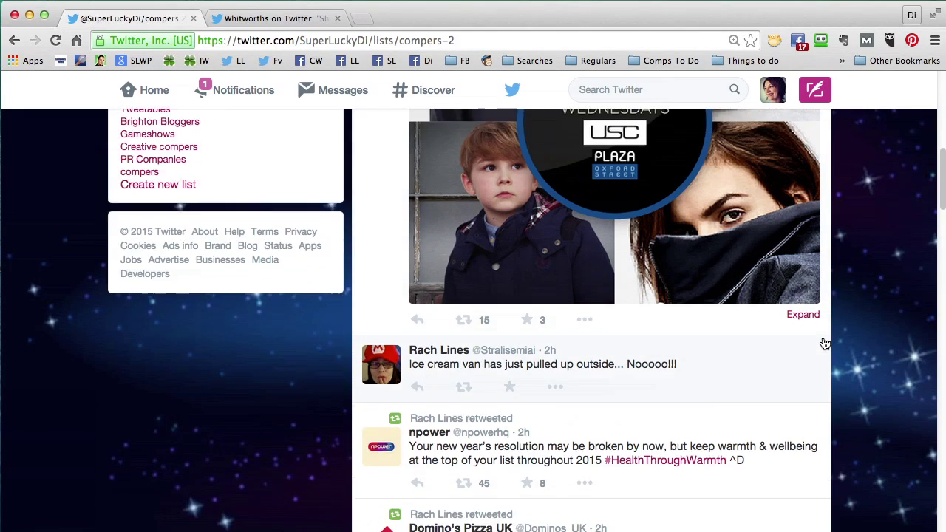
{"action": "scroll", "coordinate": [825, 343], "scroll_direction": "down", "scroll_amount": 13}
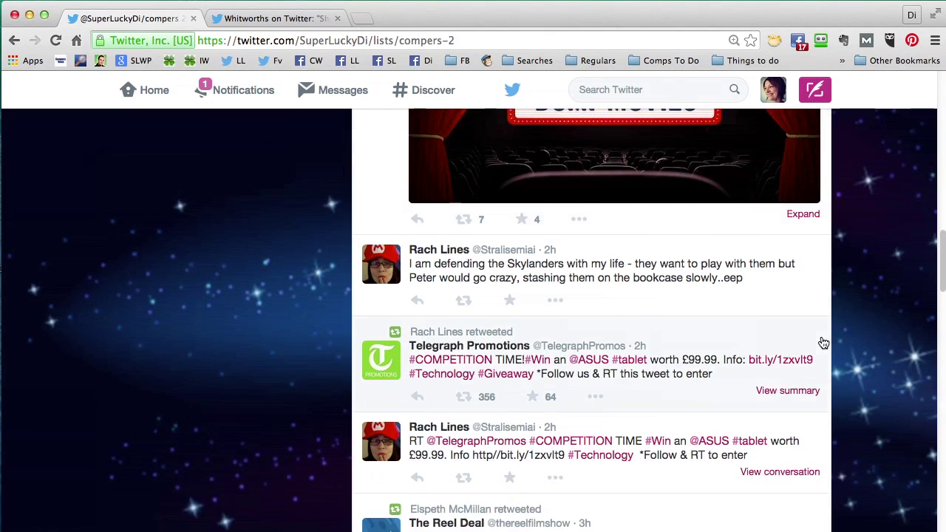
{"action": "scroll", "coordinate": [823, 343], "scroll_direction": "down", "scroll_amount": 10}
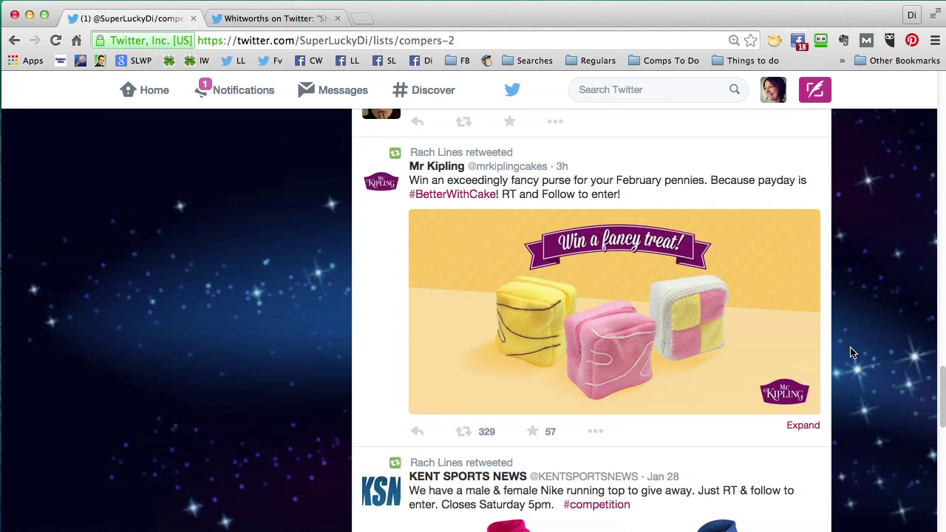
{"action": "left_click", "coordinate": [465, 434]}
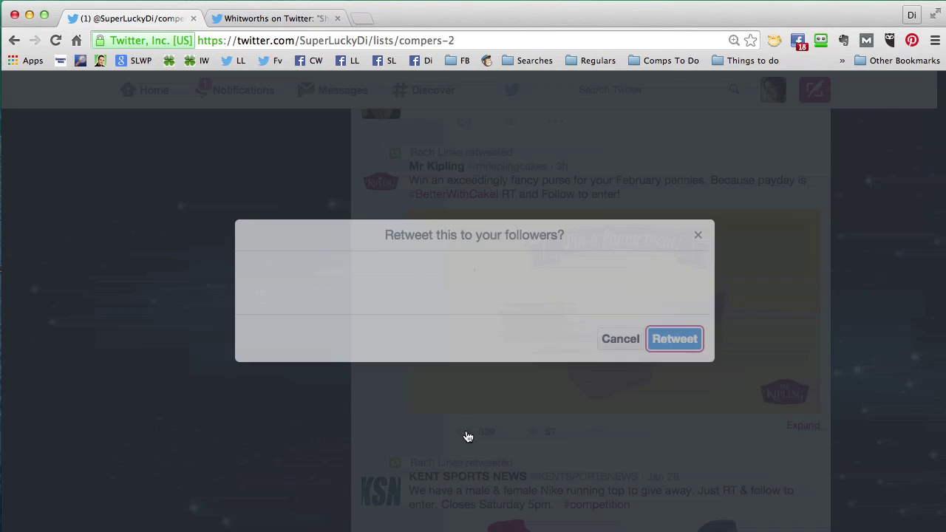
{"action": "left_click", "coordinate": [674, 359]}
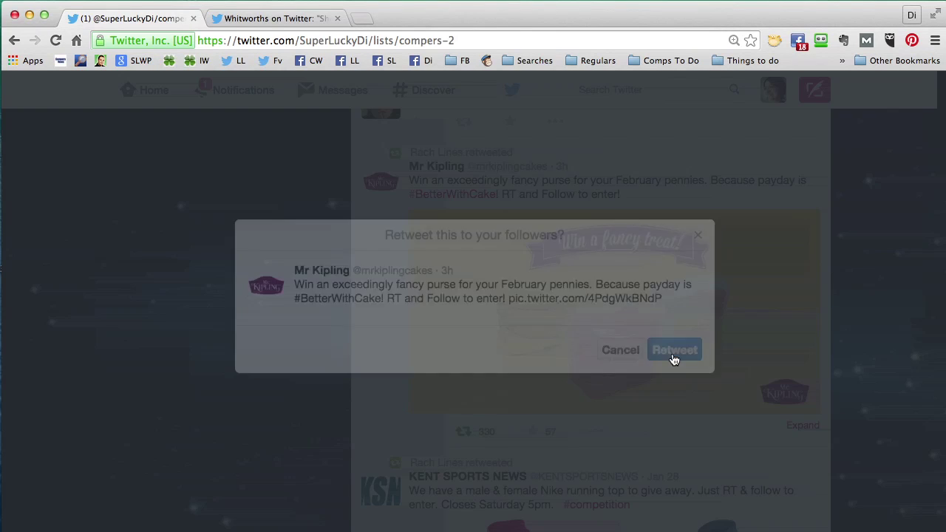